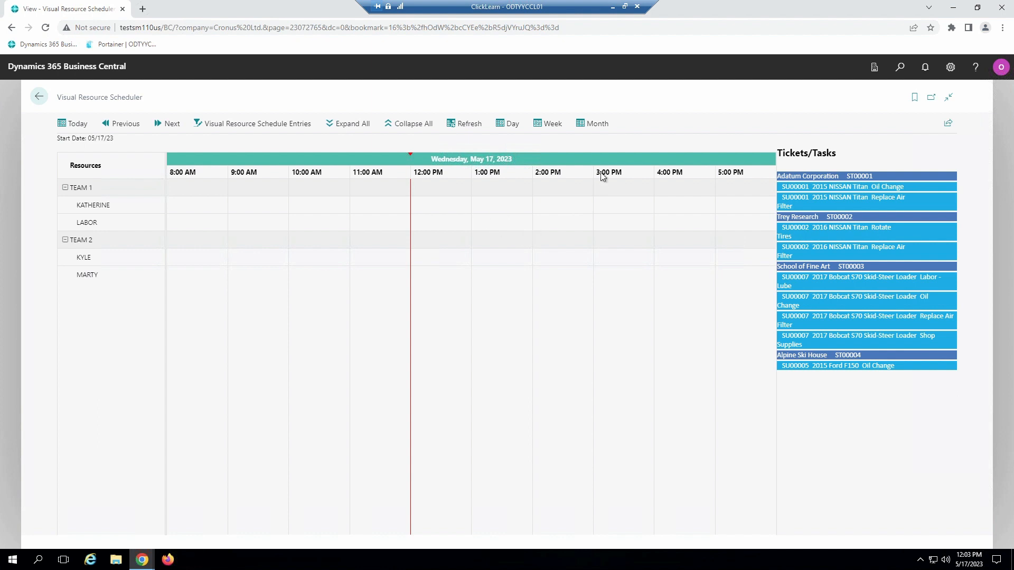
Step: Review the nonworking days for May 2023 in the STANDARD base calendar and return to the Visual Resource Scheduler
left_click(900, 67)
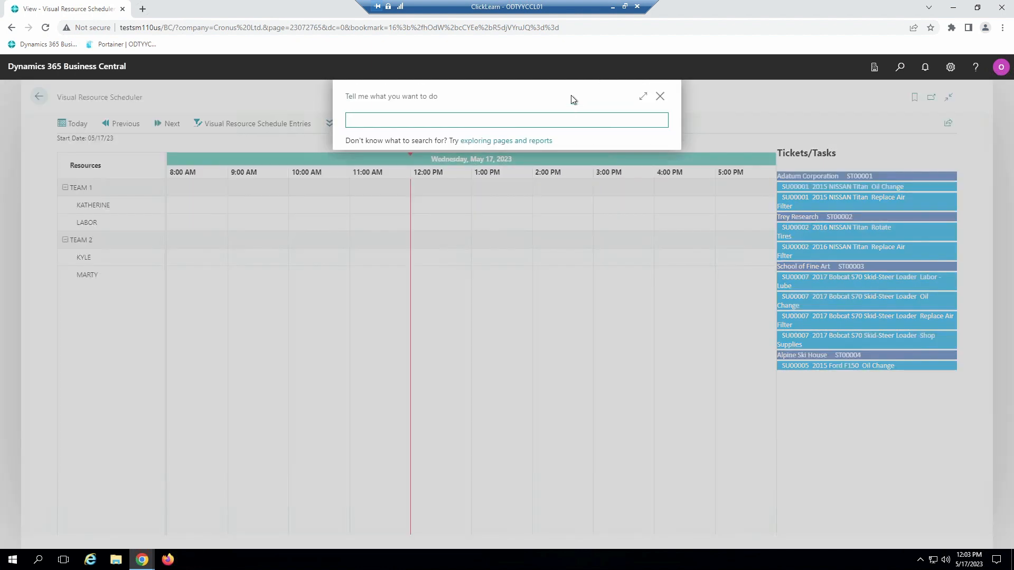
type("base cal")
left_click(450, 168)
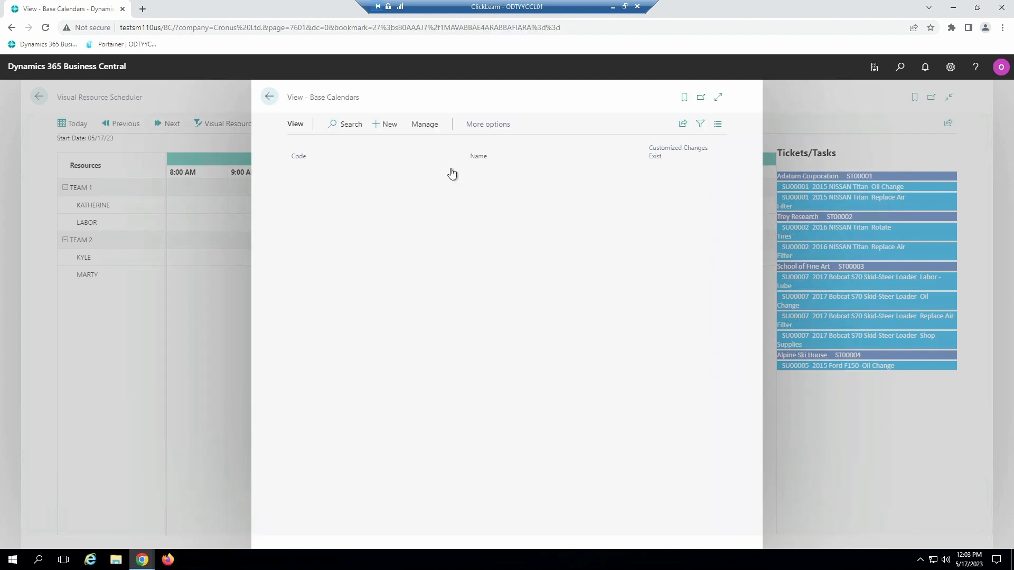
left_click(328, 173)
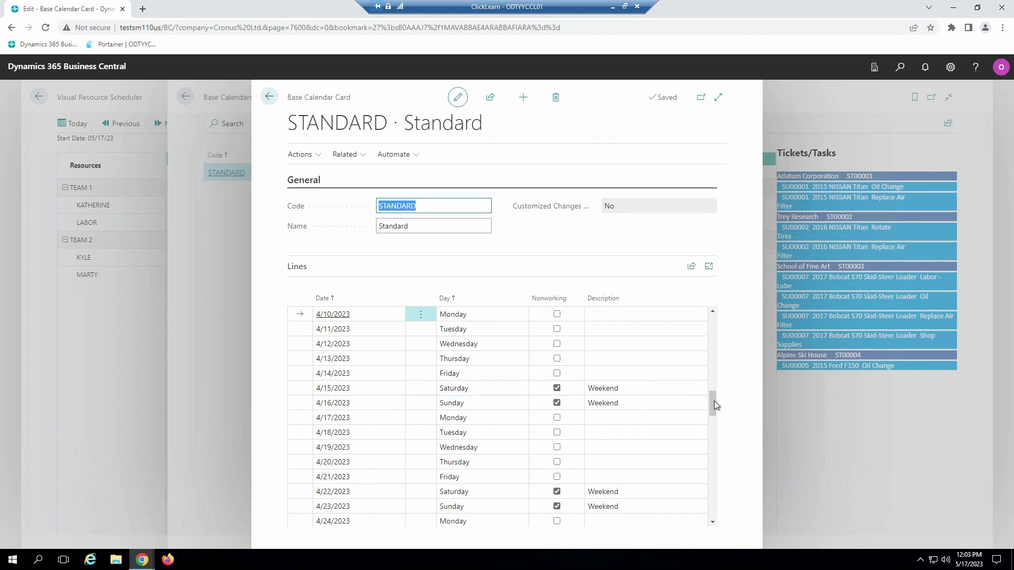
left_click_drag(712, 406, 710, 464)
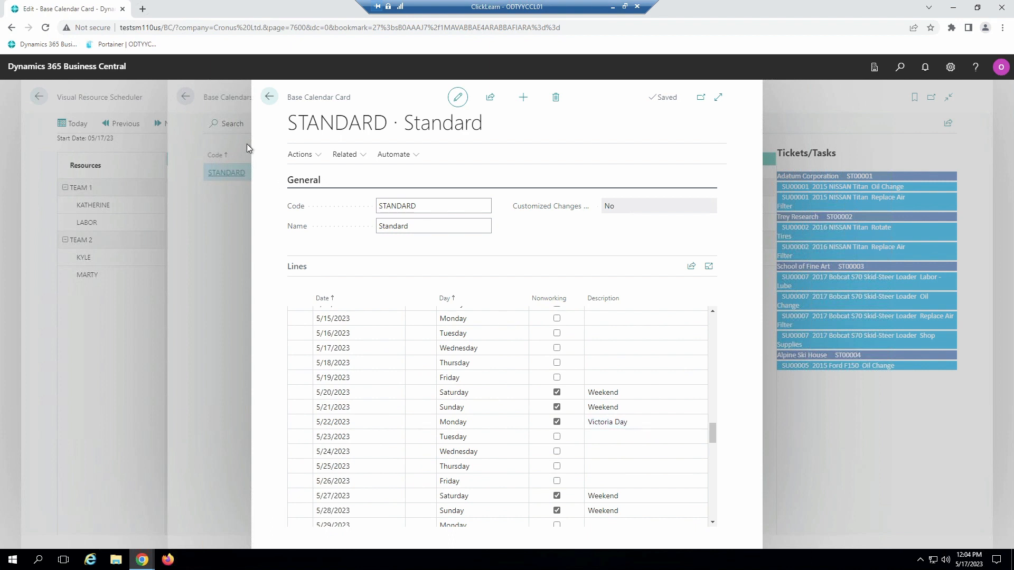
left_click(266, 99)
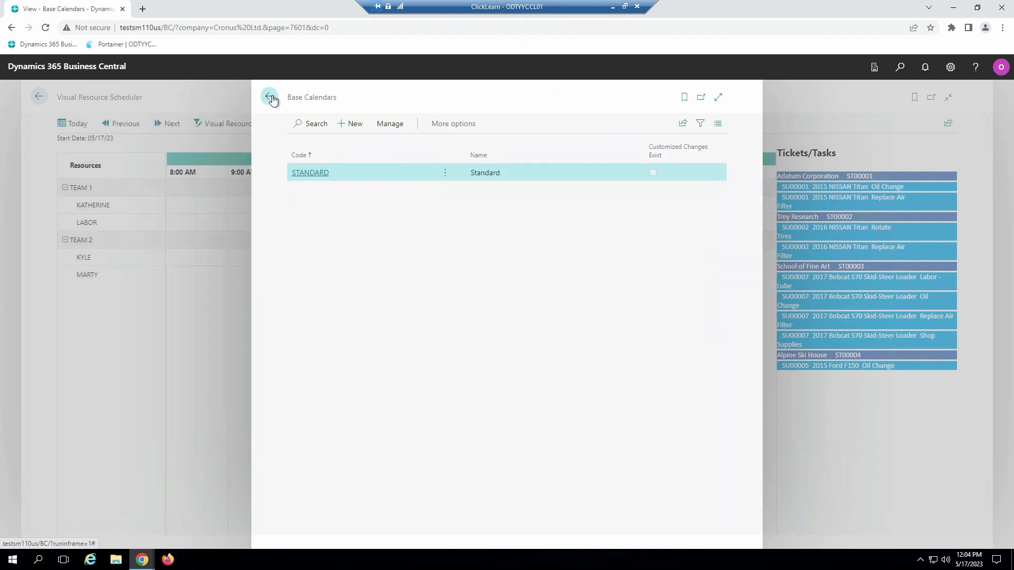
left_click(270, 99)
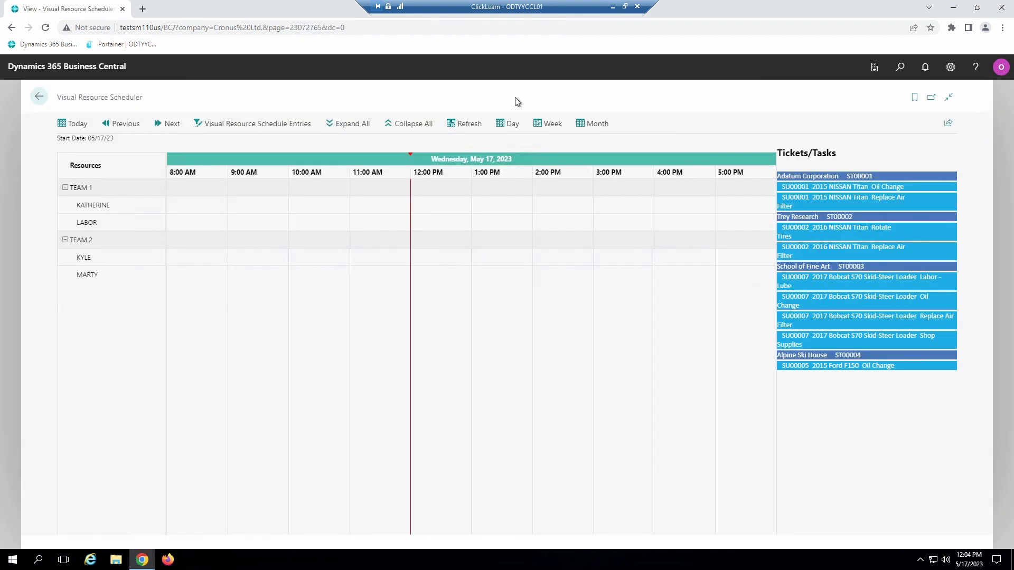
Step: Look through the current and following week in the scheduler's week view, and return to today's day view
left_click(552, 129)
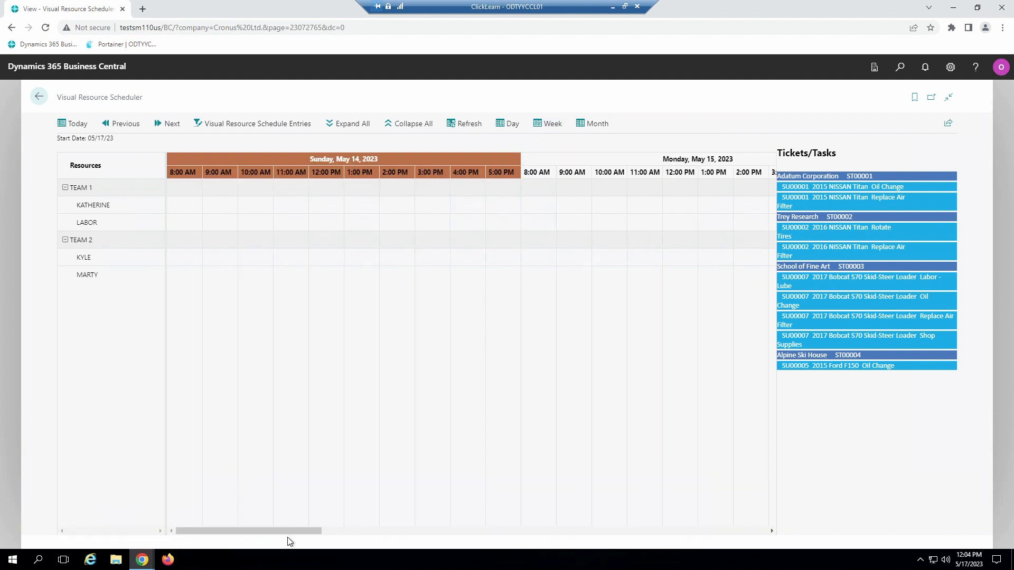
left_click_drag(287, 531, 713, 534)
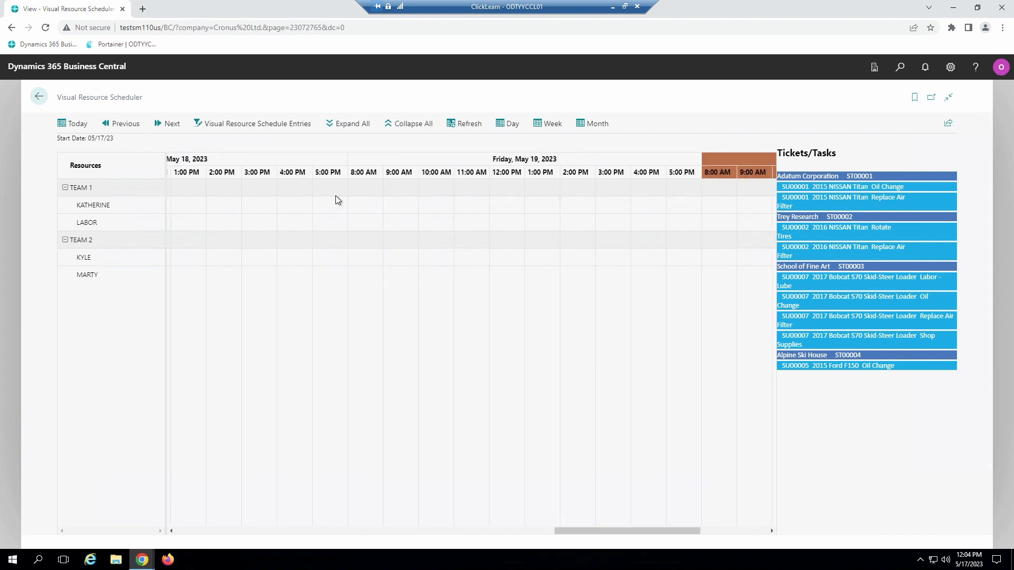
left_click(162, 126)
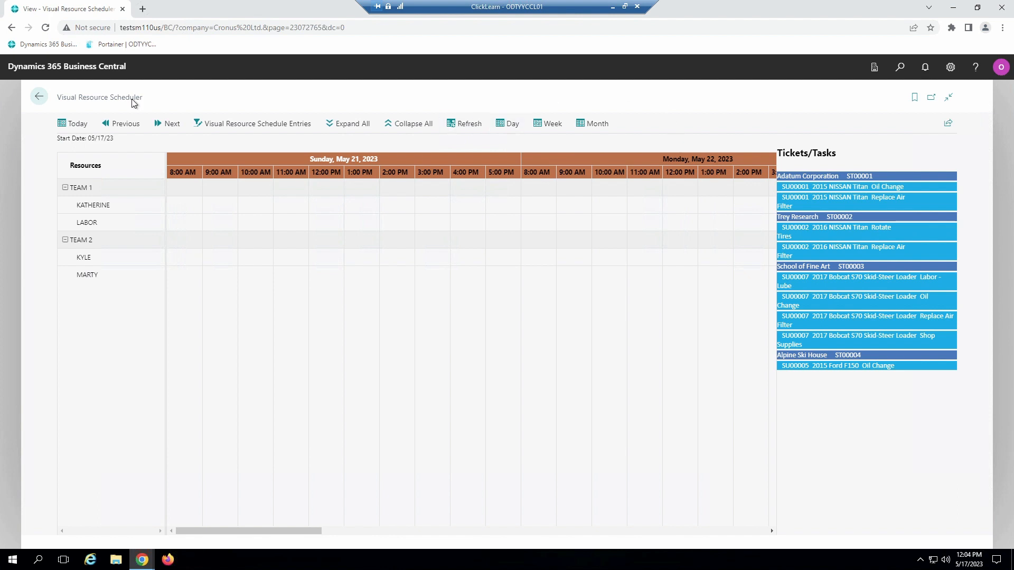
left_click(78, 125)
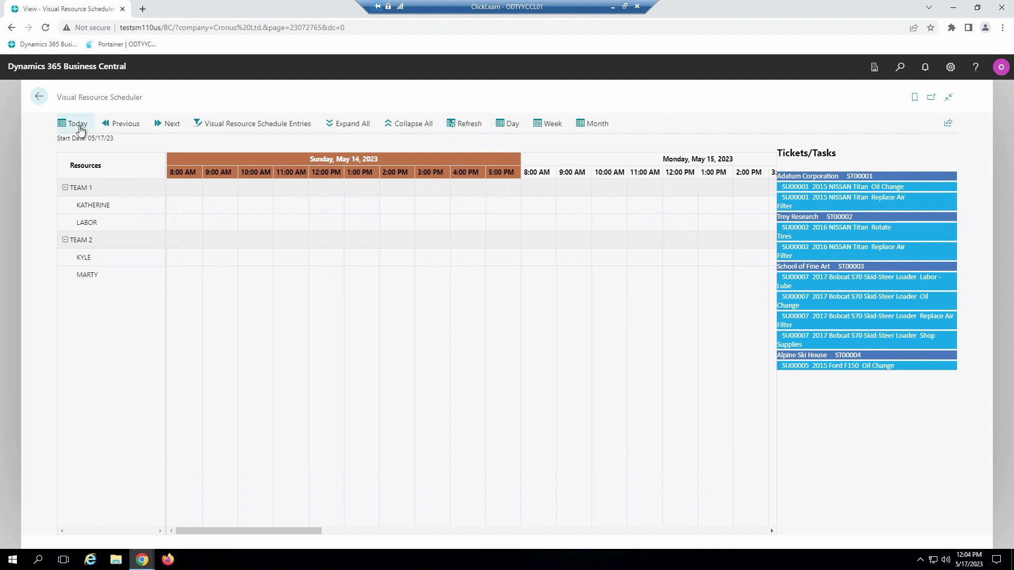
left_click(499, 125)
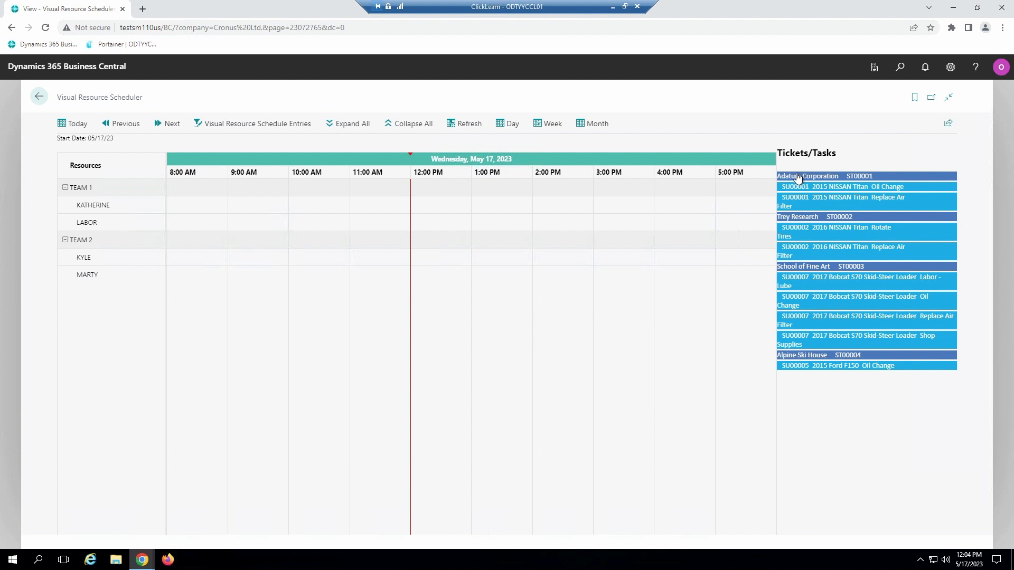
Step: Schedule the whole Adatum Corporation ticket at 8:00 AM and Trey Research's Rotate Tires task at 9:00 AM for the first Team 1 technician
left_click_drag(795, 179, 208, 208)
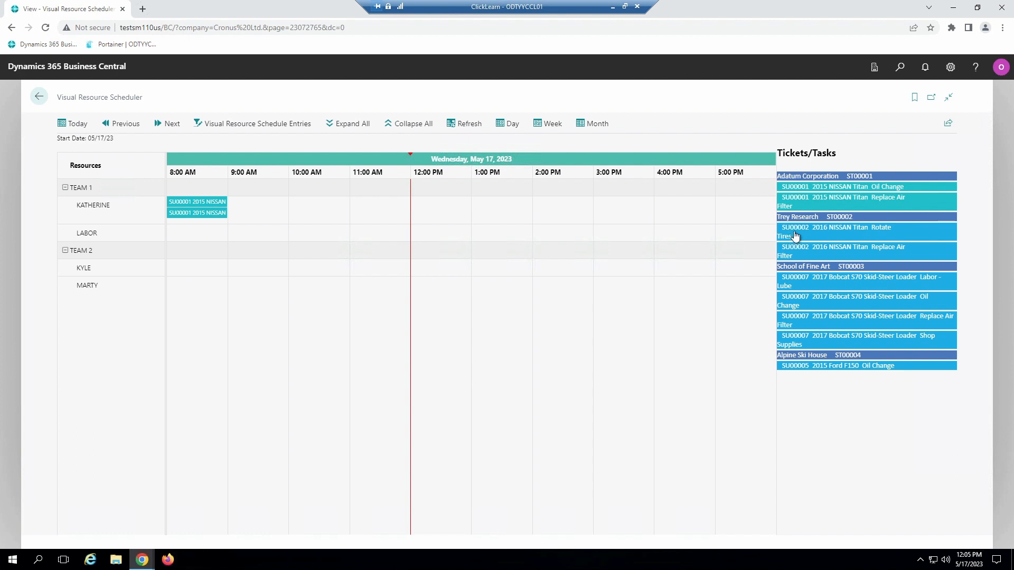
left_click_drag(795, 237, 265, 218)
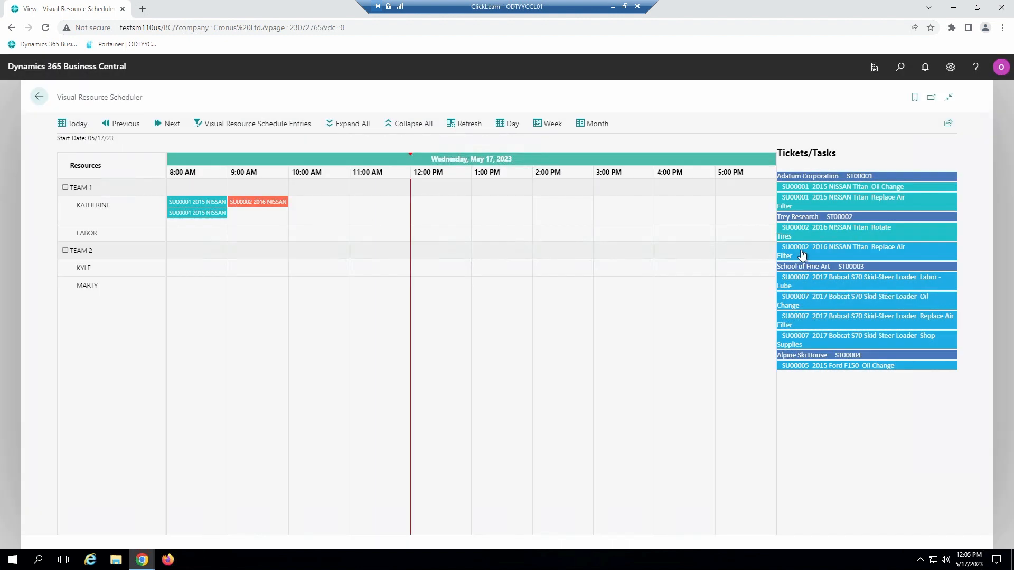
Step: Schedule Trey Research's 2016 NISSAN Titan Replace Air Filter task for the last Team 2 technician from 9:00 AM to 12:00 PM
left_click_drag(802, 255, 266, 288)
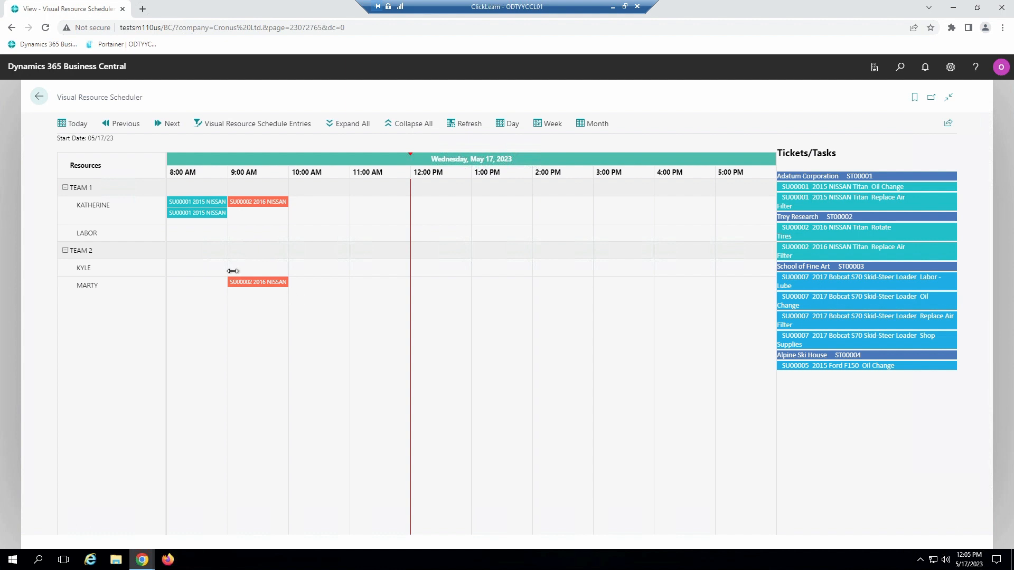
mouse_move(235, 286)
mouse_move(287, 286)
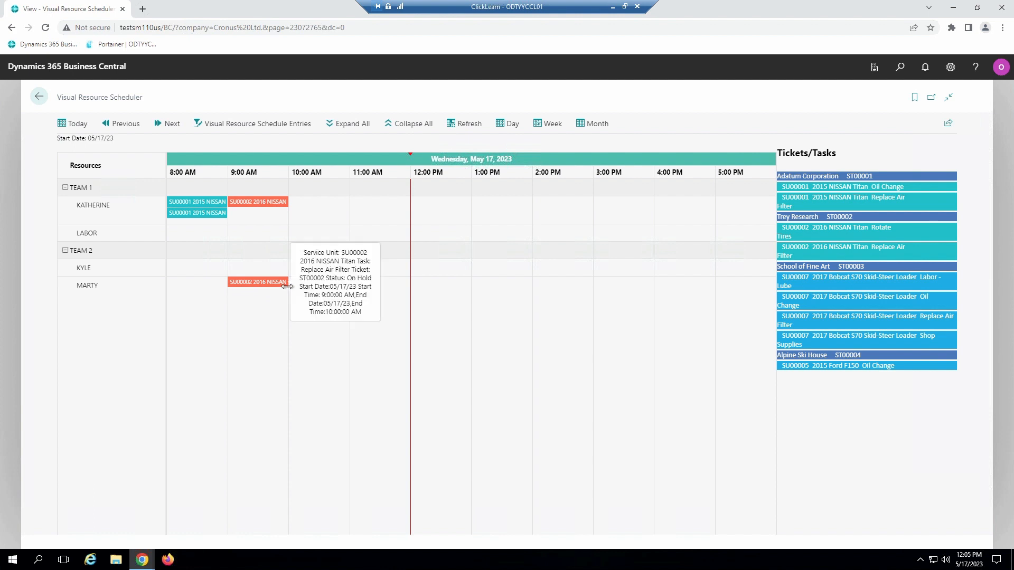
left_click_drag(287, 286, 370, 288)
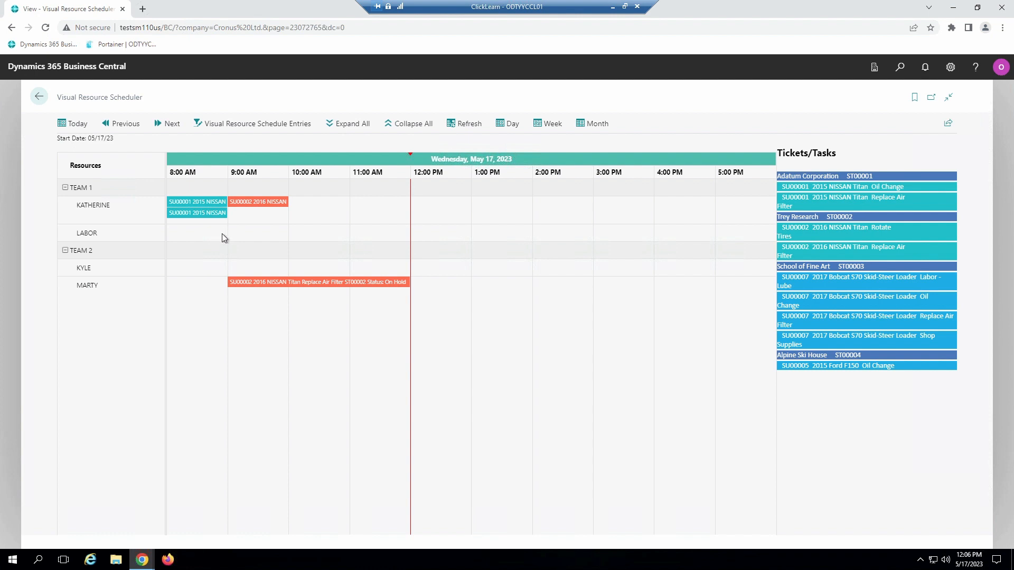
Step: Open the Trey Research ticket from its scheduled Replace Air Filter event, check that line's assigned technician, and return to the scheduler
mouse_move(200, 205)
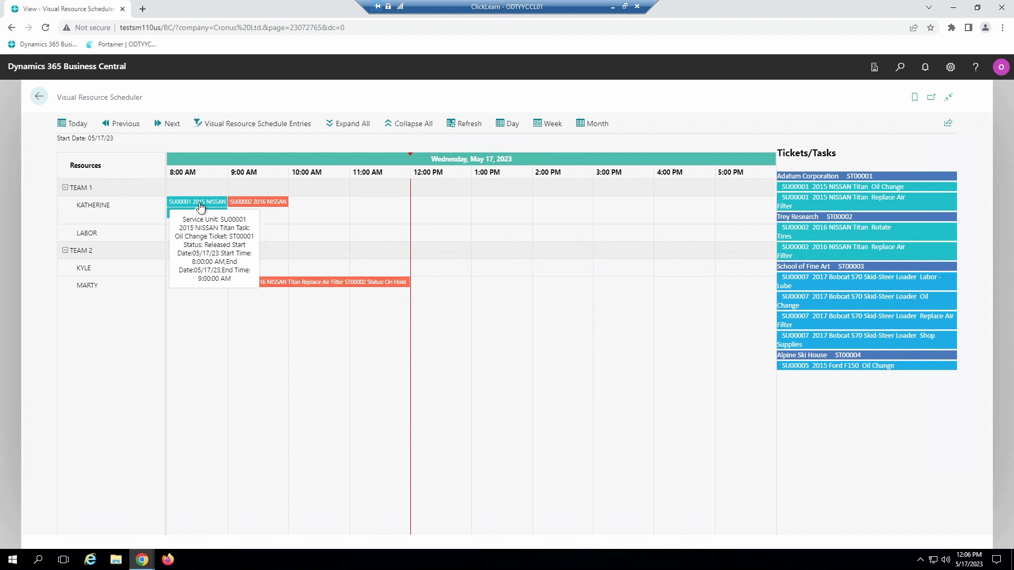
mouse_move(260, 204)
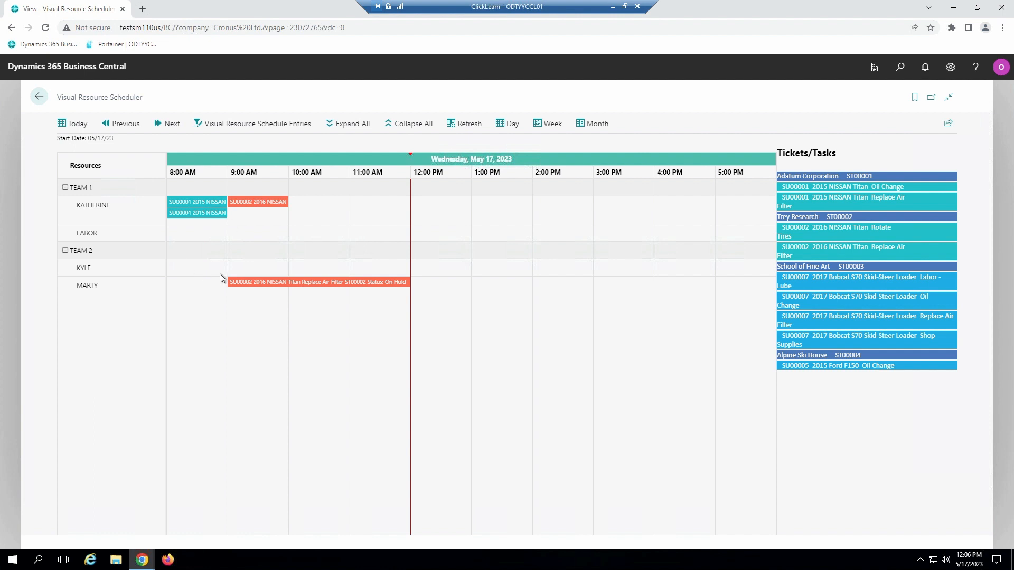
double_click(254, 281)
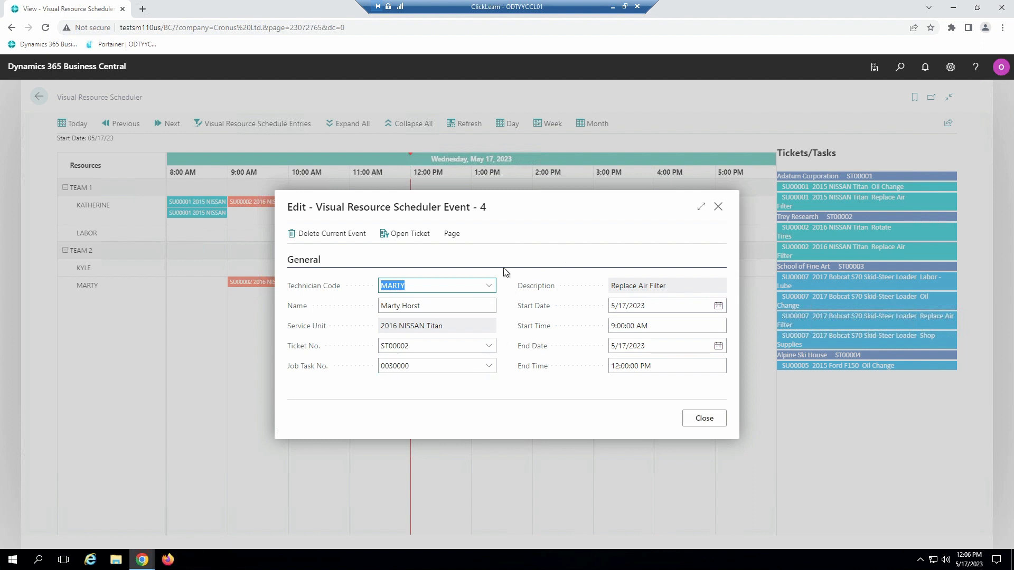
left_click(396, 241)
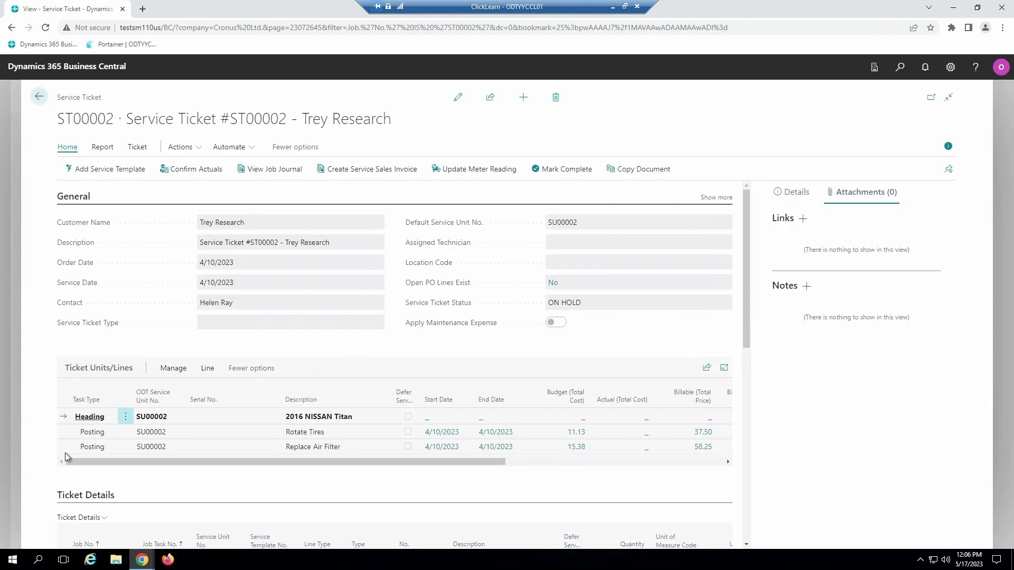
left_click(65, 447)
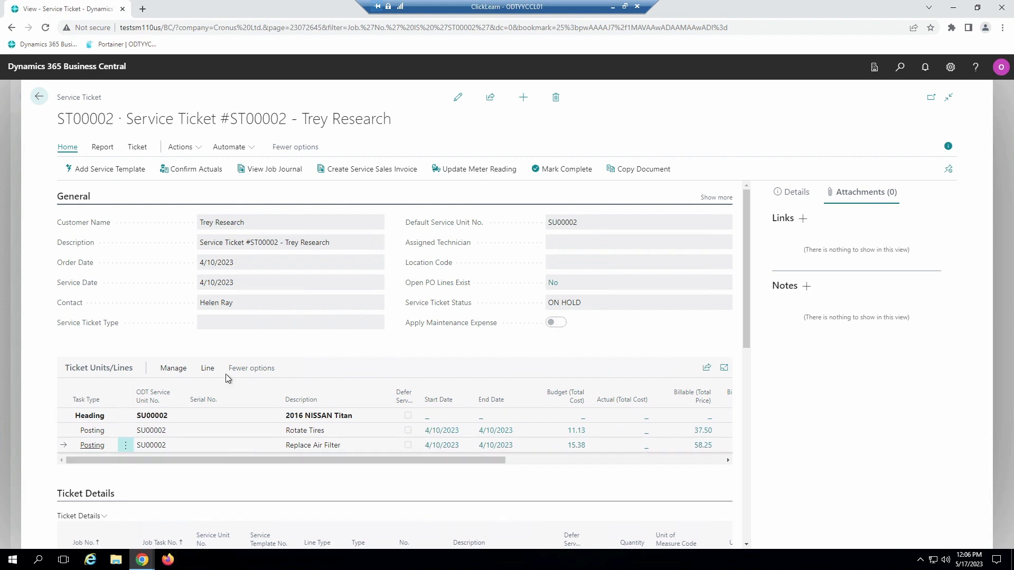
left_click(174, 368)
left_click(561, 391)
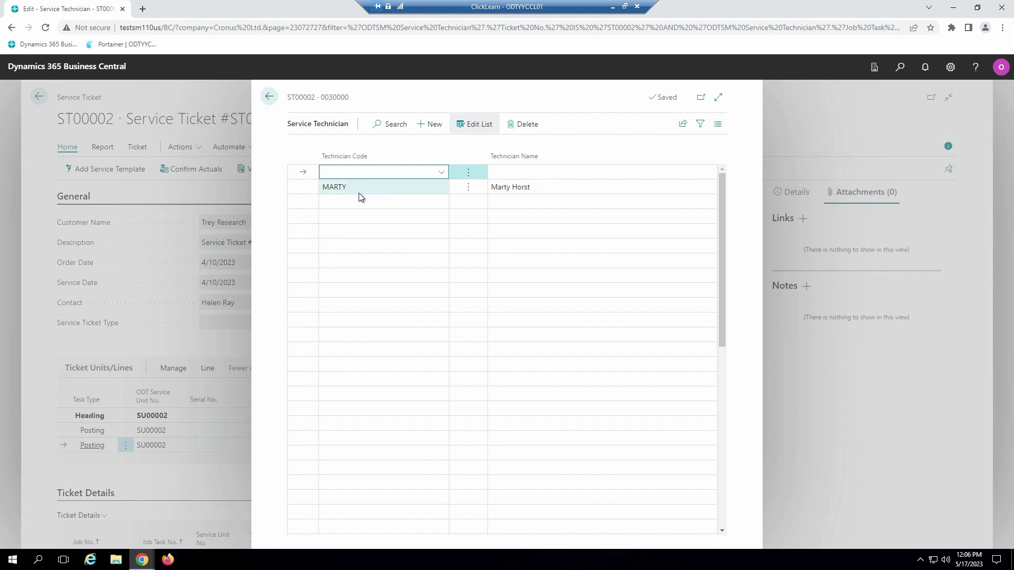
left_click(269, 97)
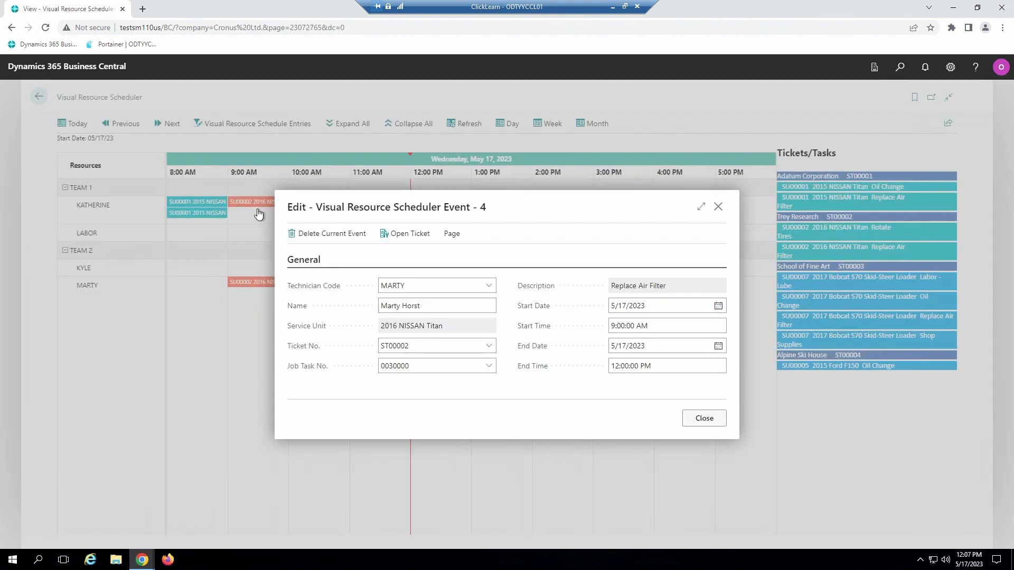
left_click(257, 210)
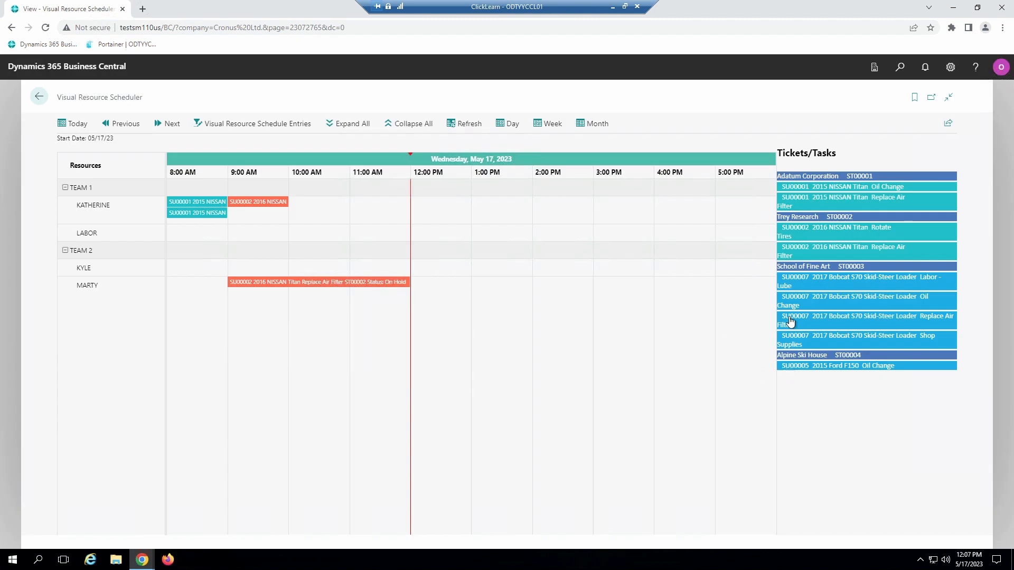
Step: Schedule School of Fine Art's Labor - Lube task at 12:00 PM for the last Team 2 technician, and refresh the Service Technician home page
left_click_drag(791, 285, 452, 291)
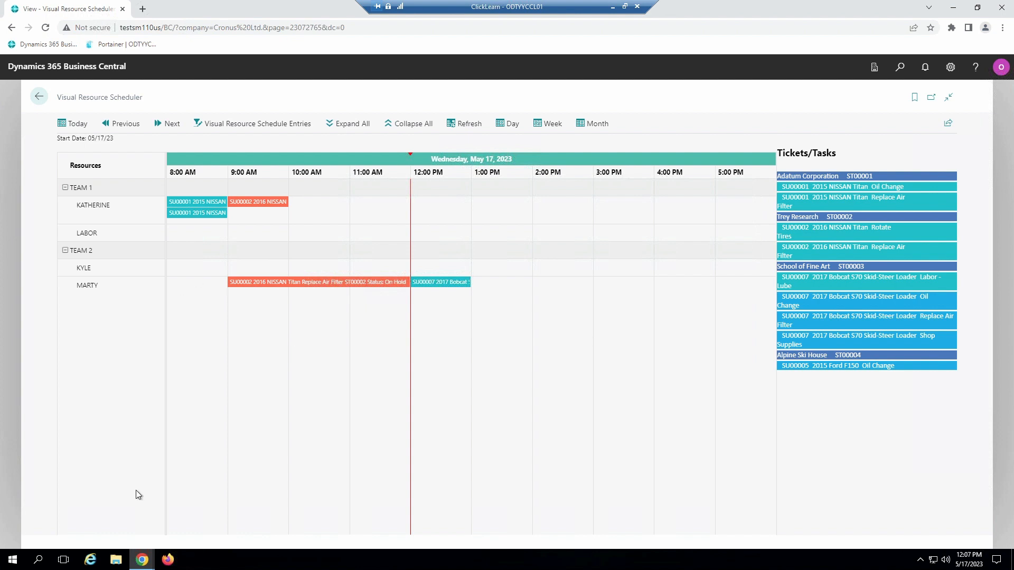
mouse_move(146, 566)
left_click(199, 516)
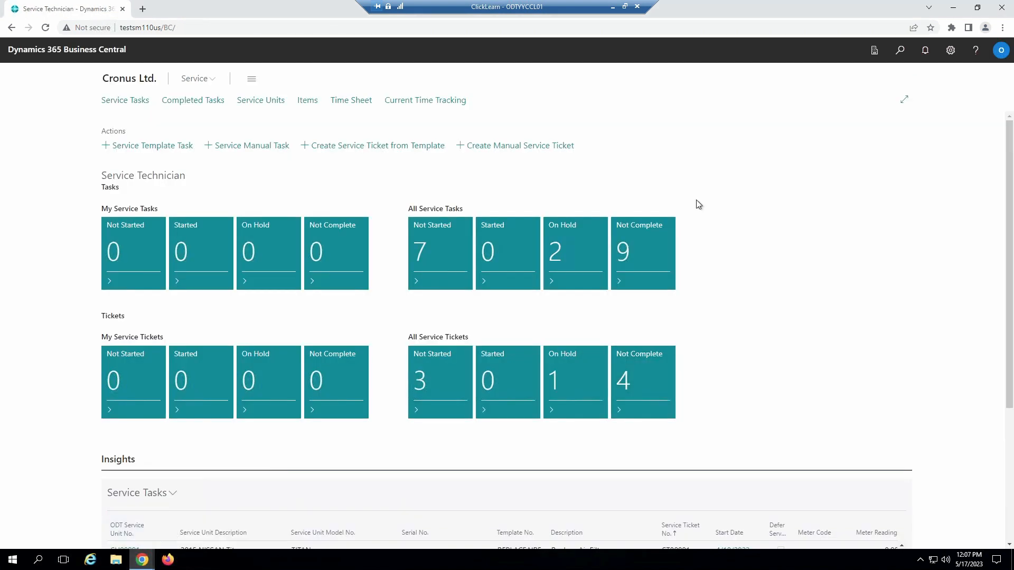
left_click(46, 28)
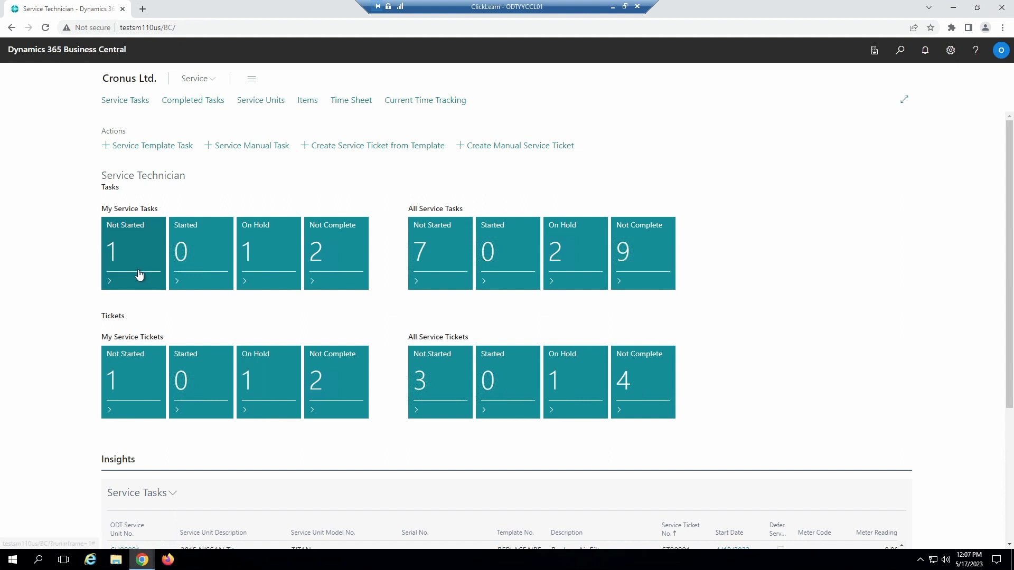
Step: Add the note "Part needs to be ordered" to the technician's not-started Labor - Lube task
left_click(132, 271)
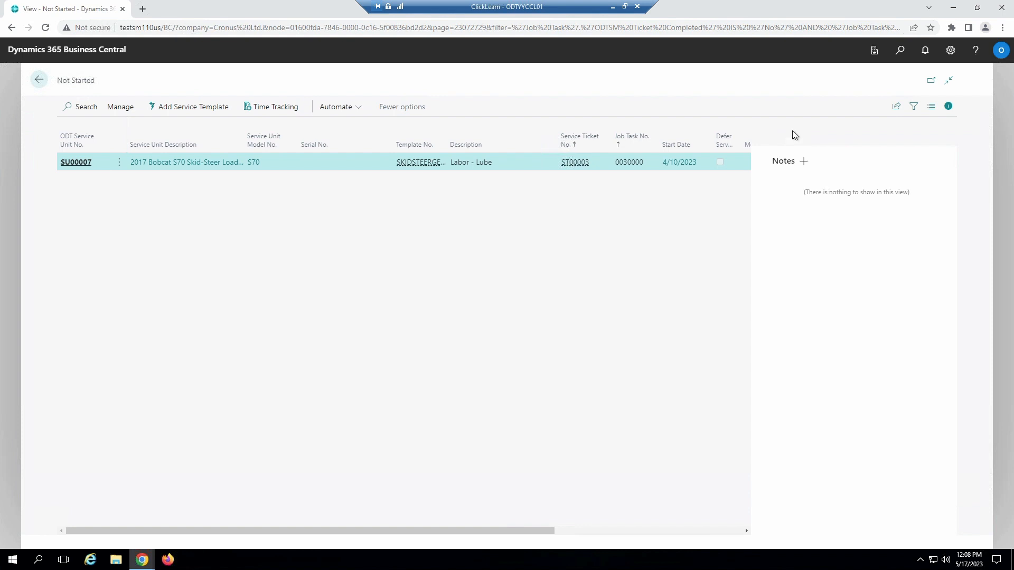
left_click(811, 184)
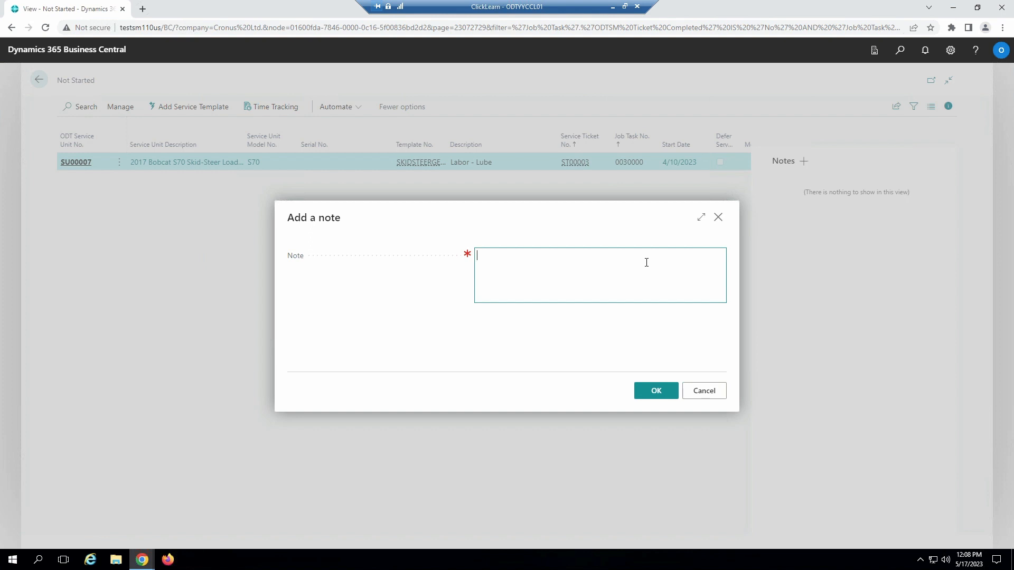
type("Part needs to be ordered")
left_click(647, 397)
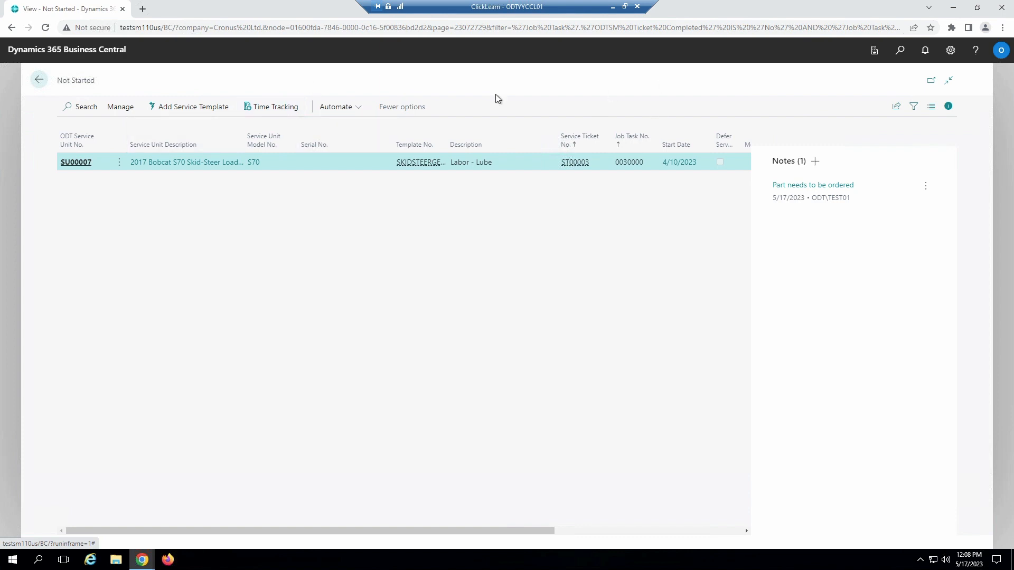
Step: Open Service Management Setup and examine the prompt settings for clocking in or out and for changing status
left_click(897, 52)
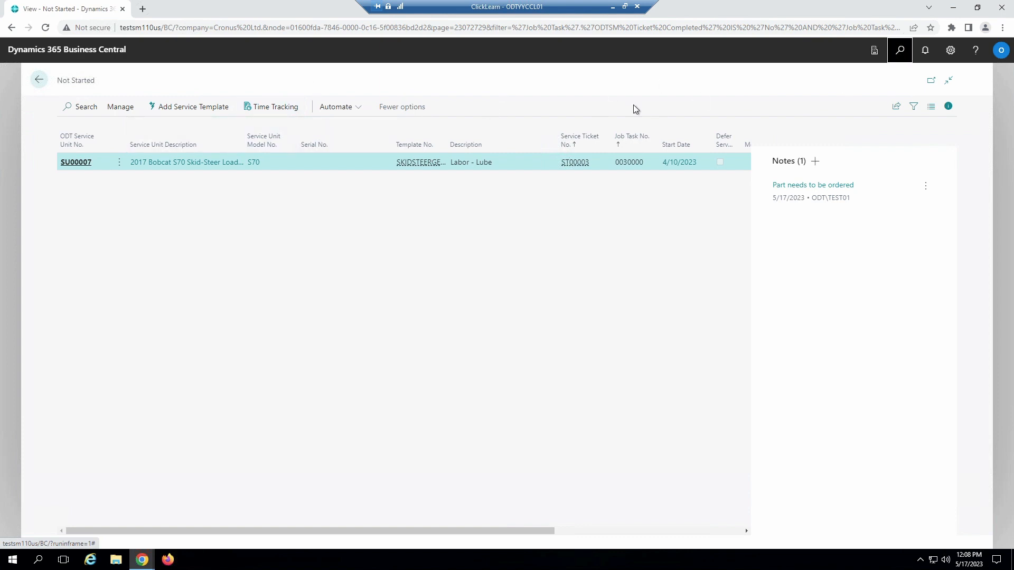
type("ser management")
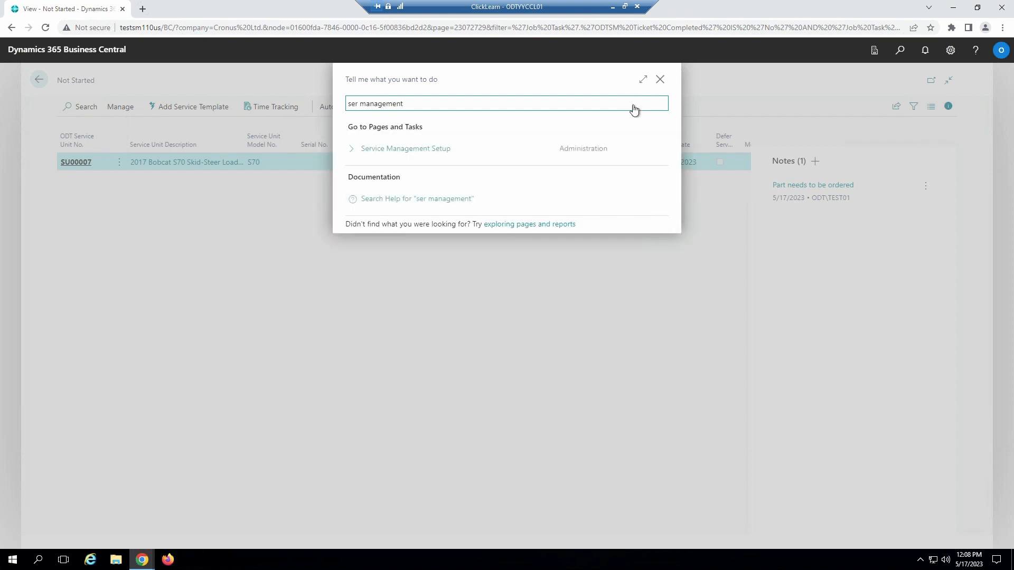
left_click(399, 150)
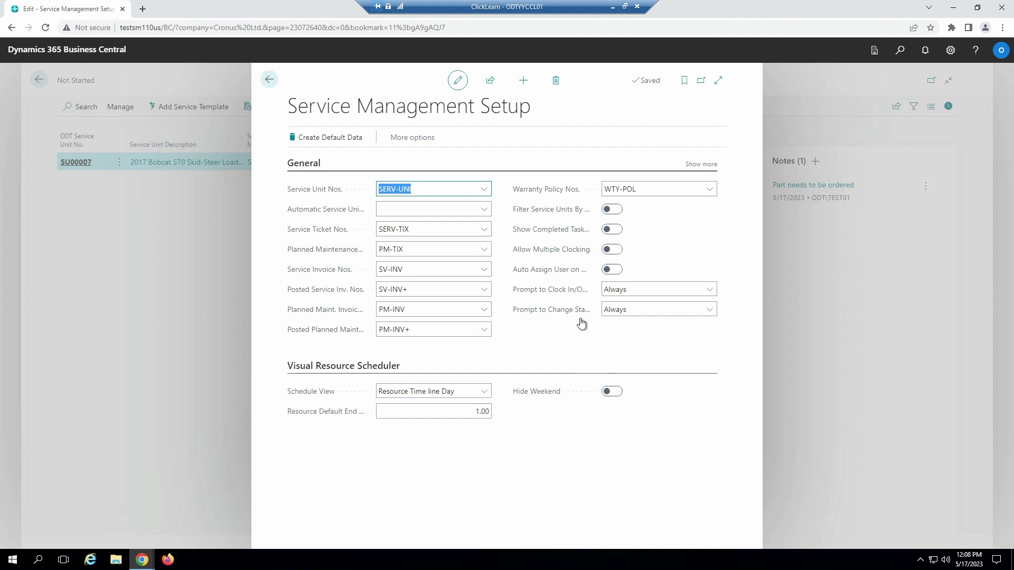
mouse_move(574, 294)
mouse_move(536, 292)
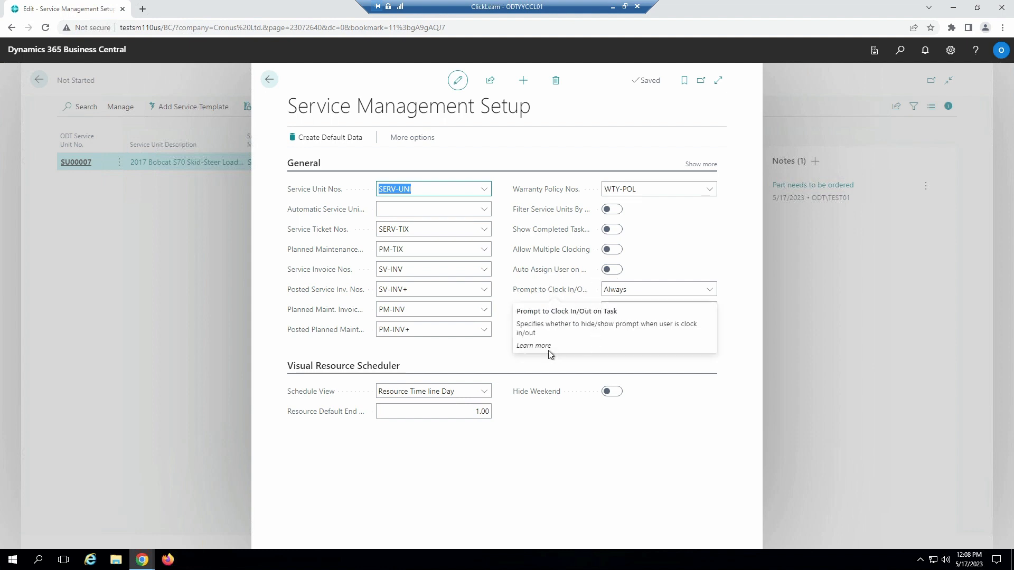
mouse_move(543, 312)
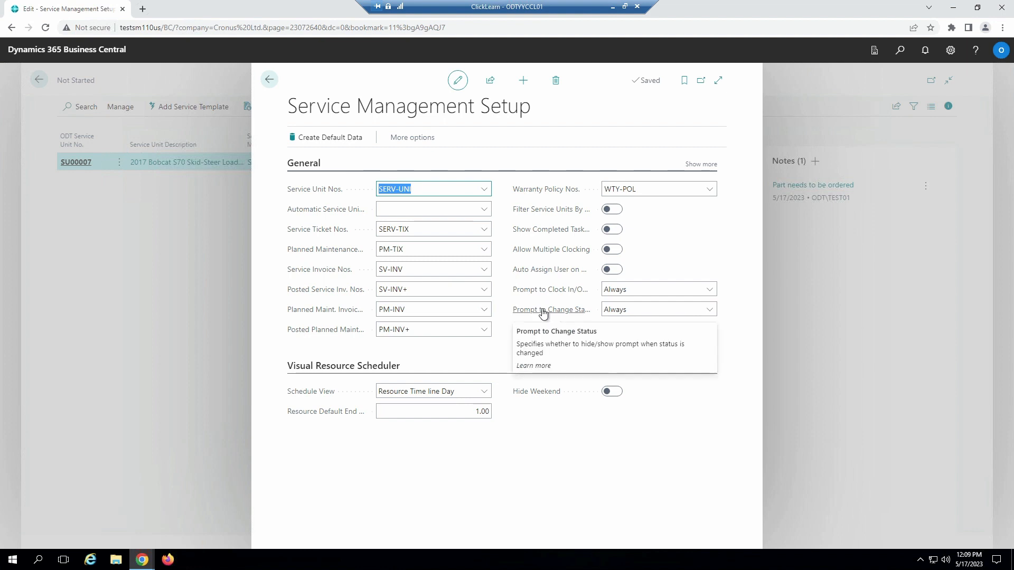
Step: Set the clock in/out prompt to On Open Task and the change status prompt to On Close Task in Service Management Setup
left_click(710, 291)
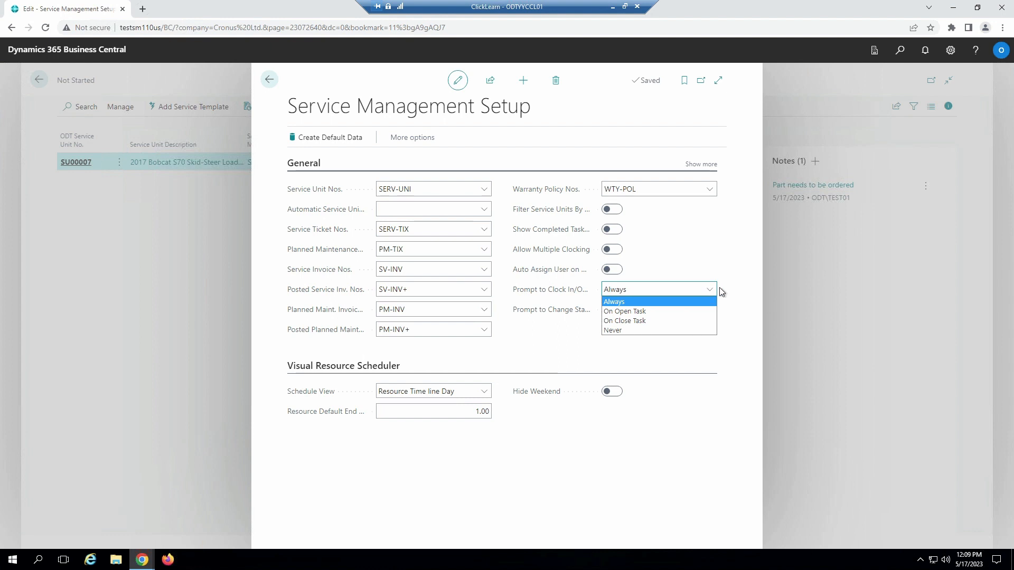
left_click(729, 292)
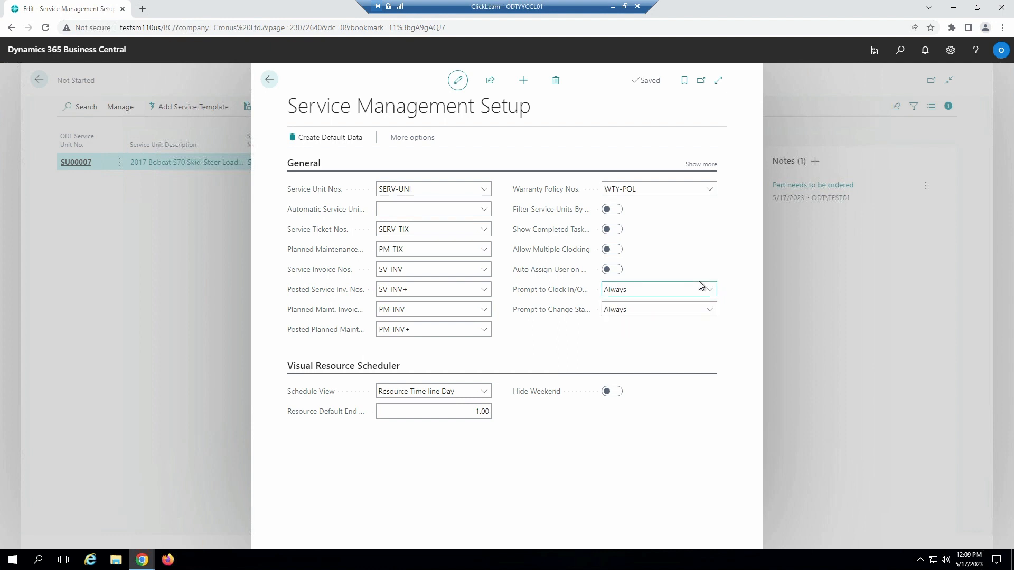
left_click(710, 290)
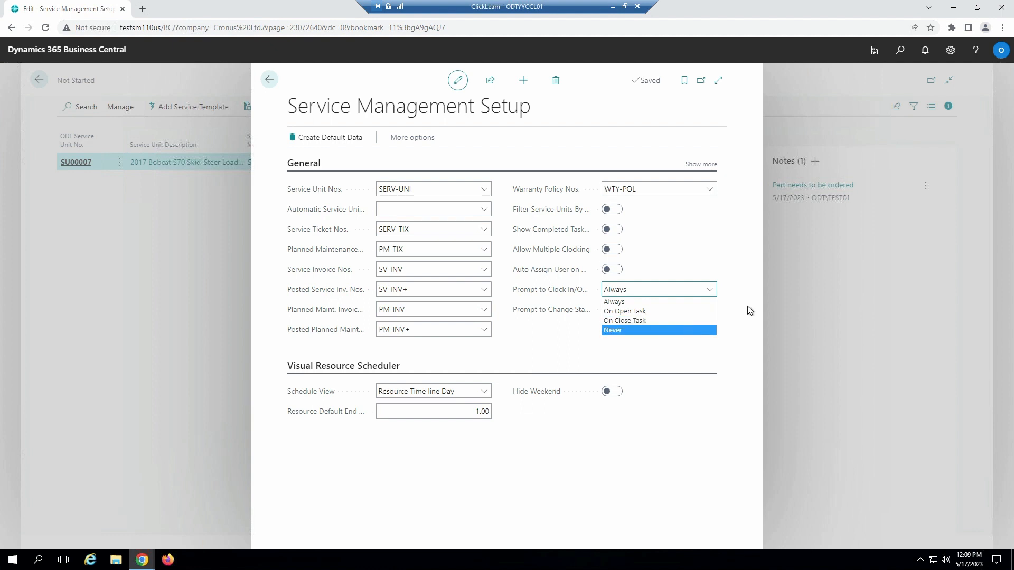
left_click(702, 290)
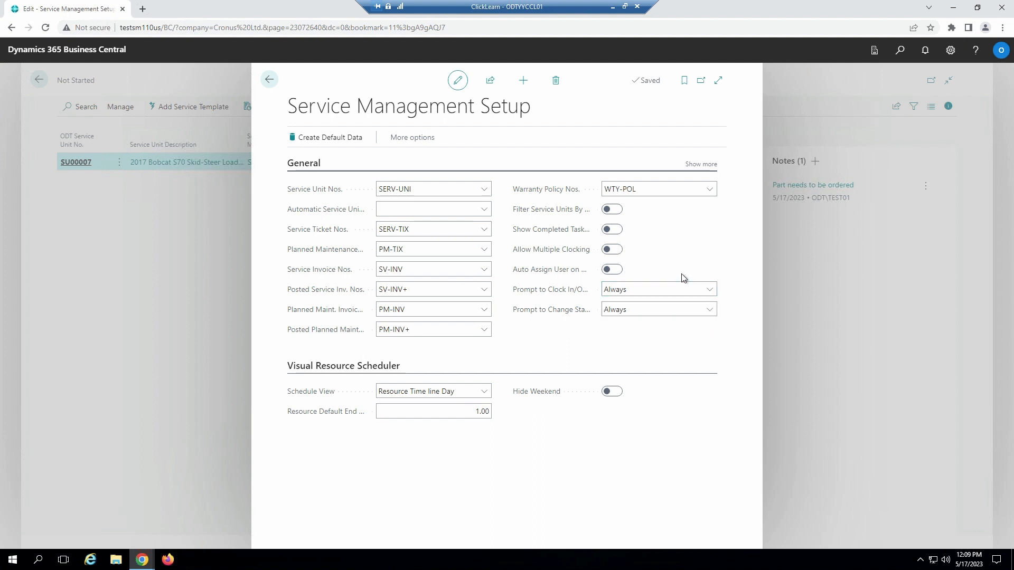
left_click(709, 291)
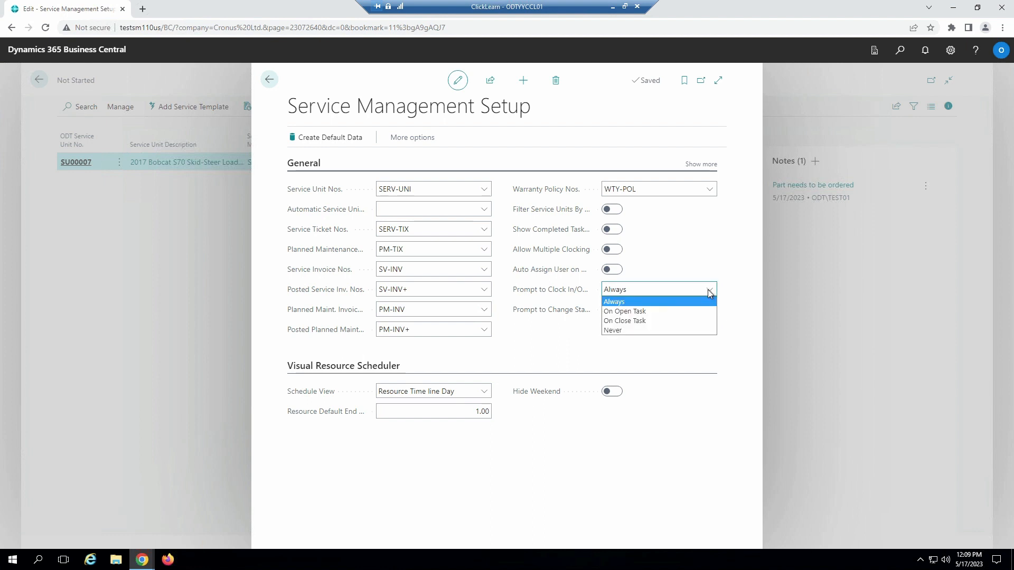
left_click(673, 311)
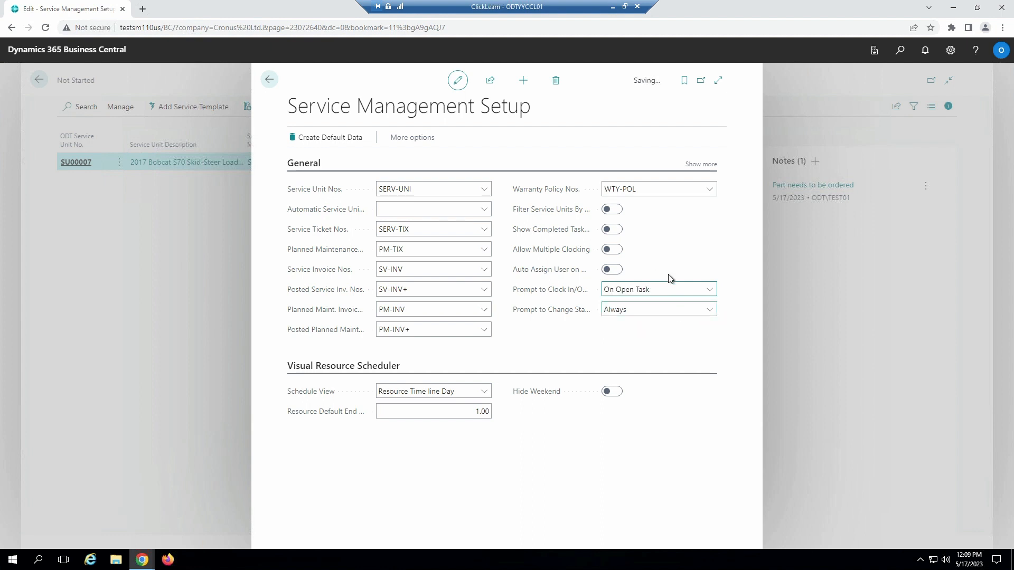
left_click(706, 312)
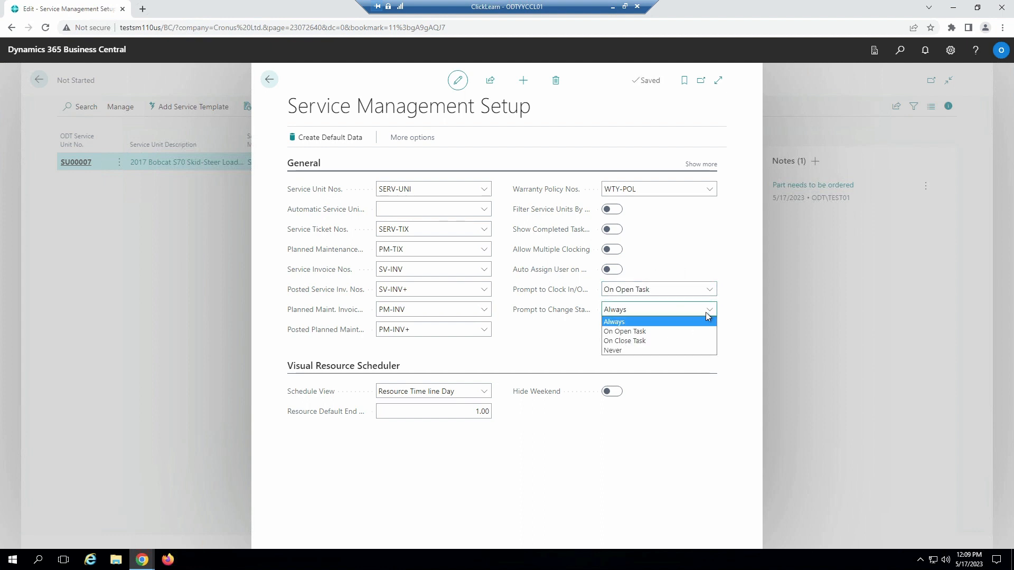
left_click(682, 339)
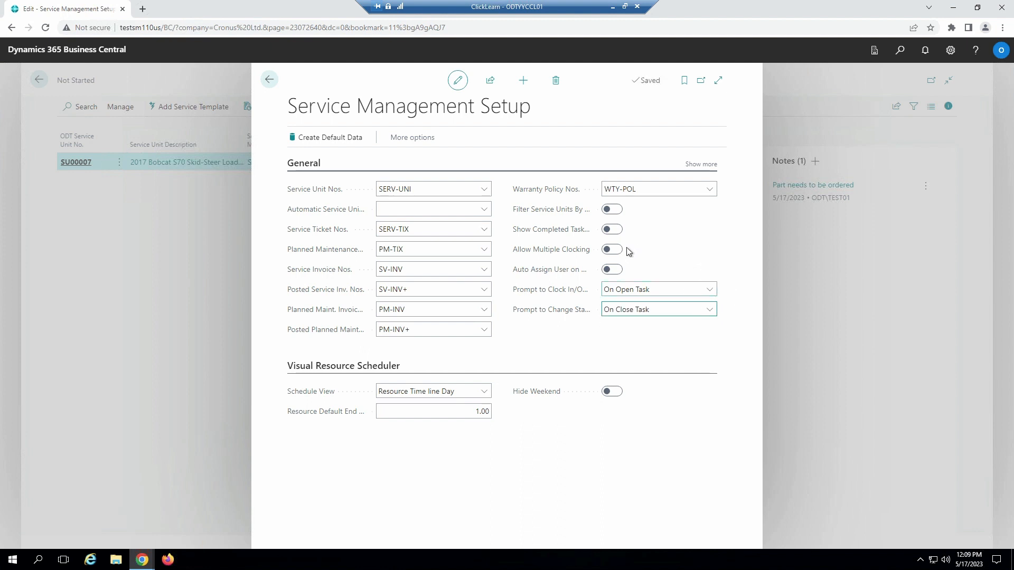
Step: Allow technicians to use multiple clocking, and close Service Management Setup to return to the not-started tasks
mouse_move(582, 257)
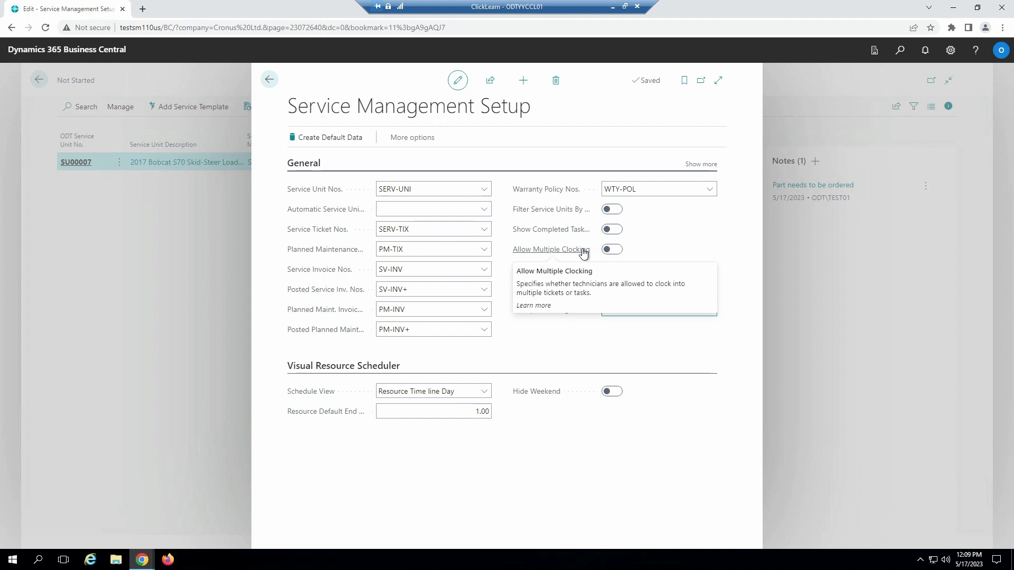
left_click(610, 250)
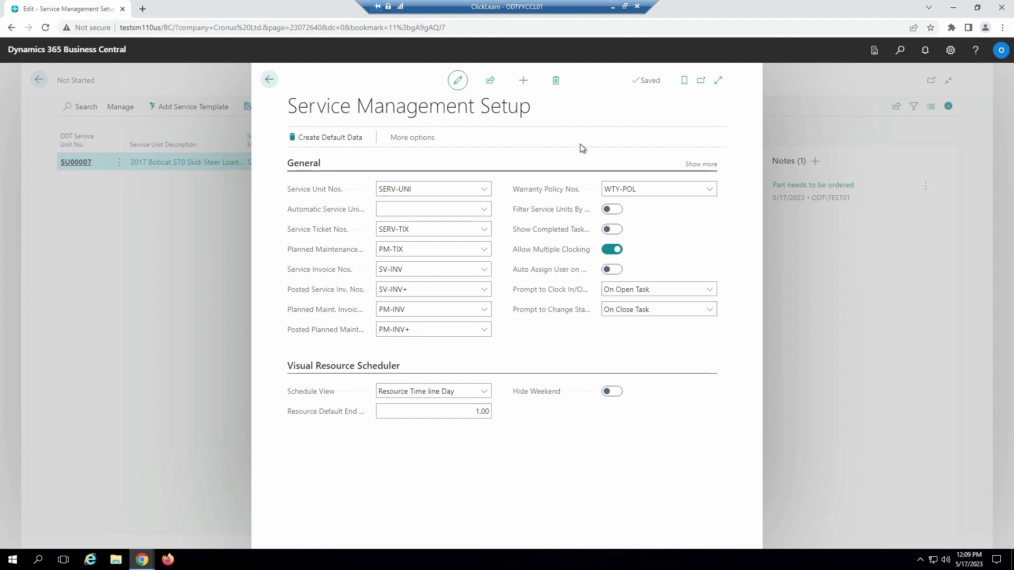
left_click(268, 80)
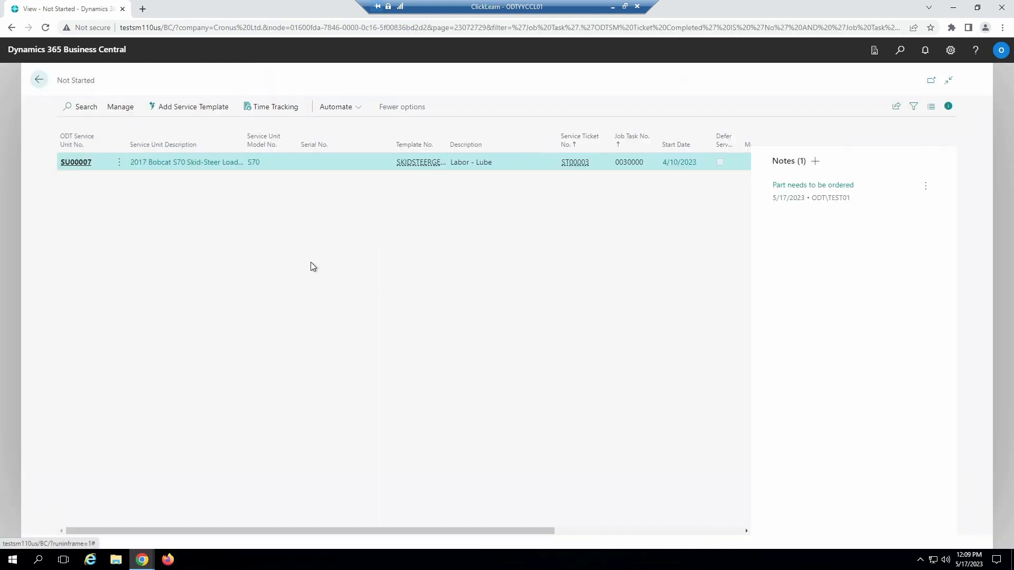
Step: Open the Labor - Lube task for unit SU00007, clocking in with a new hour meter reading of 10
left_click(78, 162)
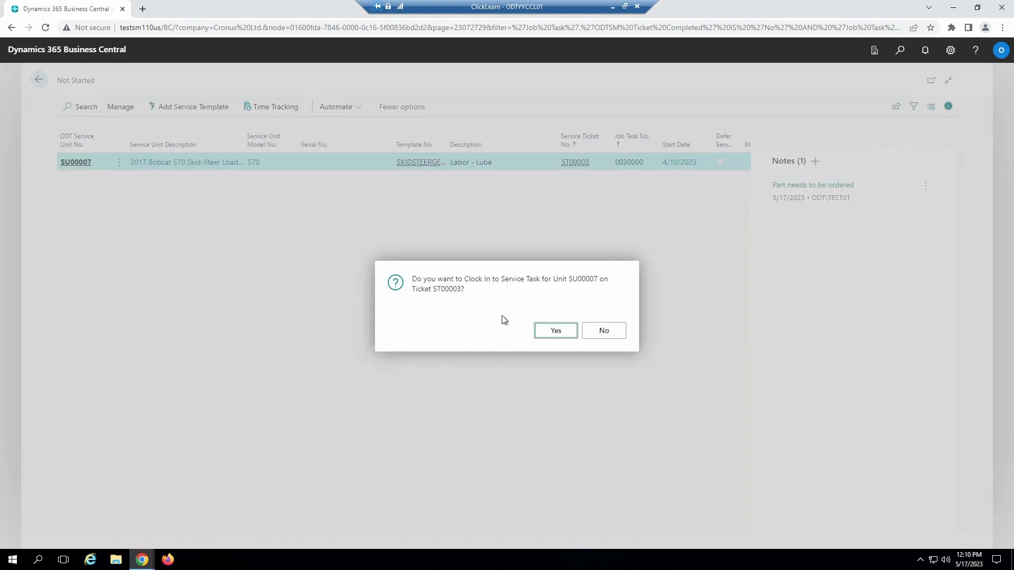
left_click(546, 337)
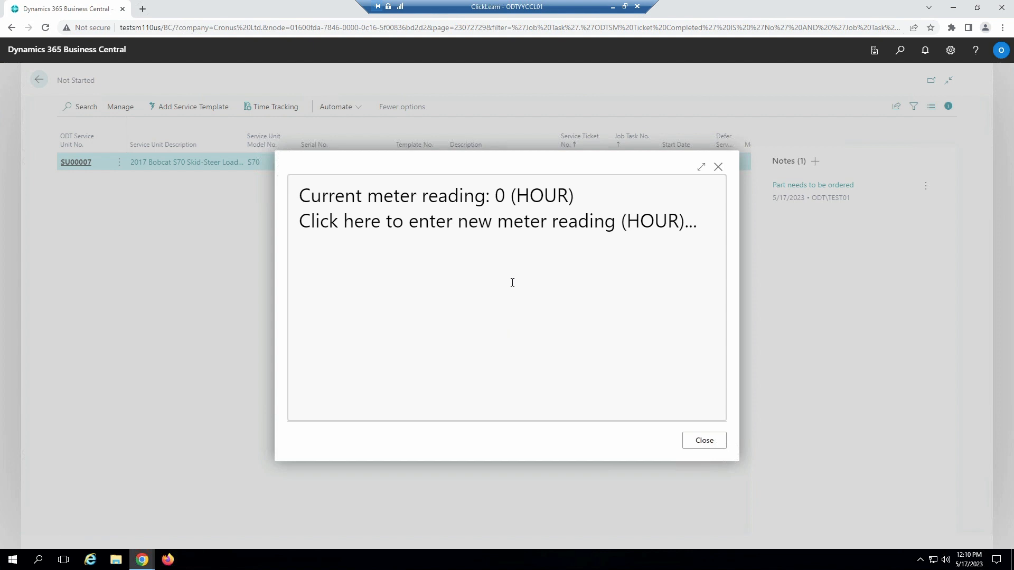
left_click(512, 282)
type("10")
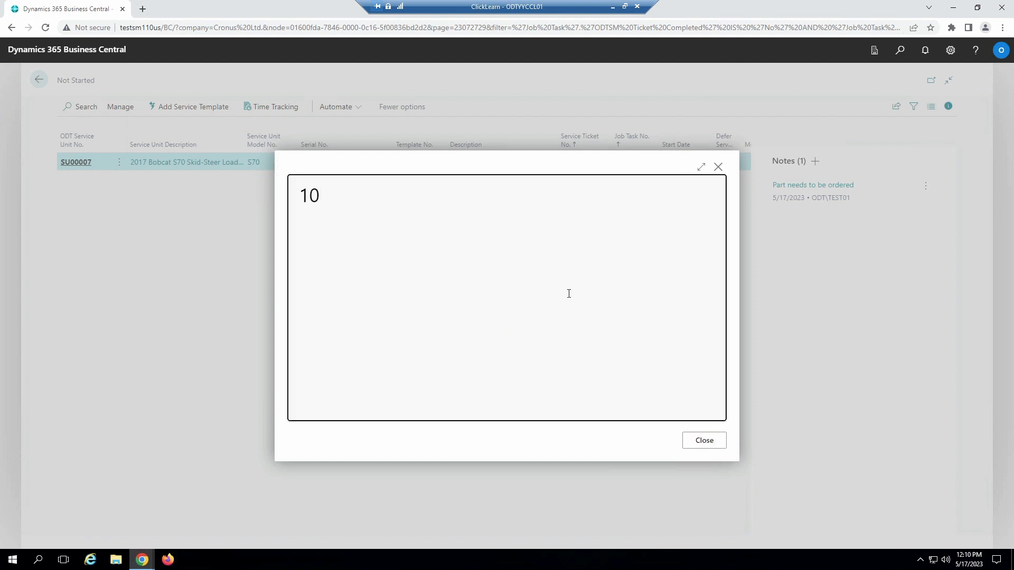
left_click(699, 448)
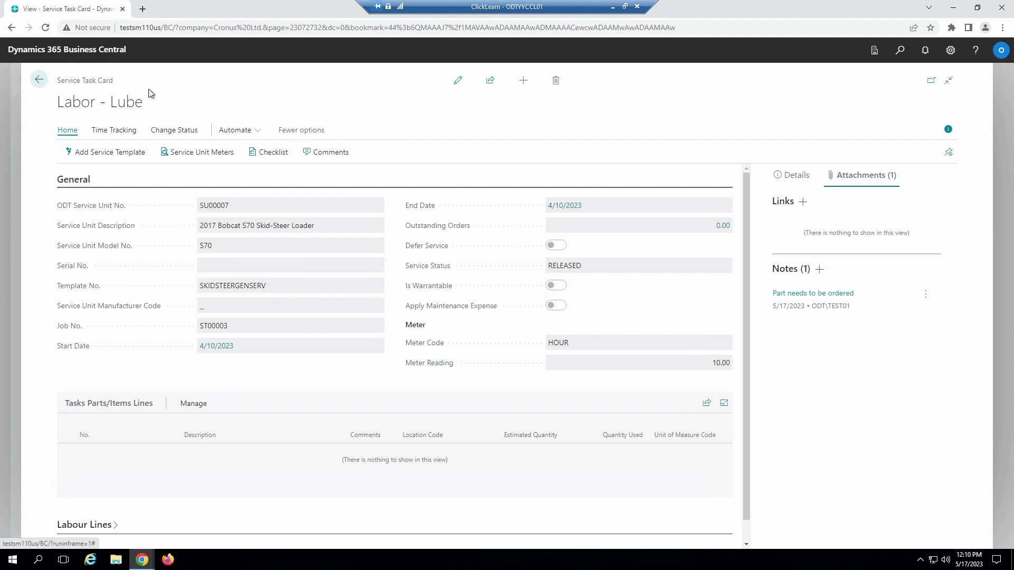
Step: Close the Labor - Lube task card with service status RELEASED, and return to the Service Technician home page
left_click(39, 80)
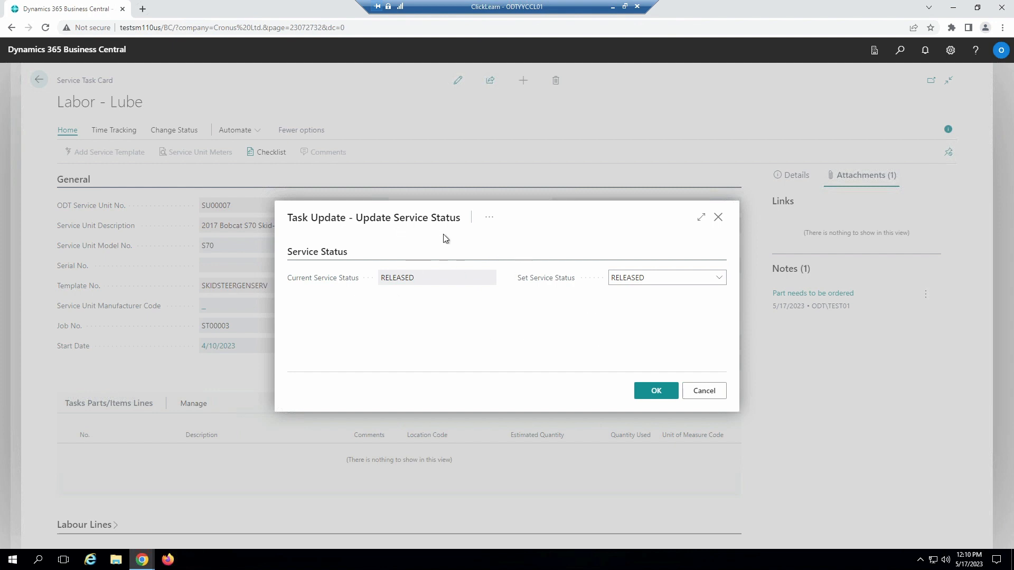
left_click(644, 391)
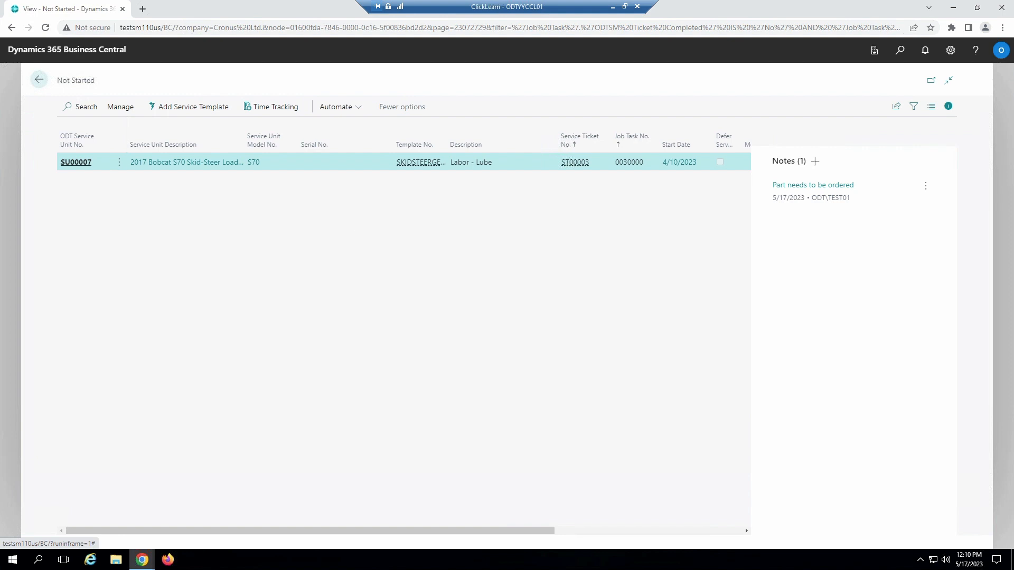
left_click(38, 79)
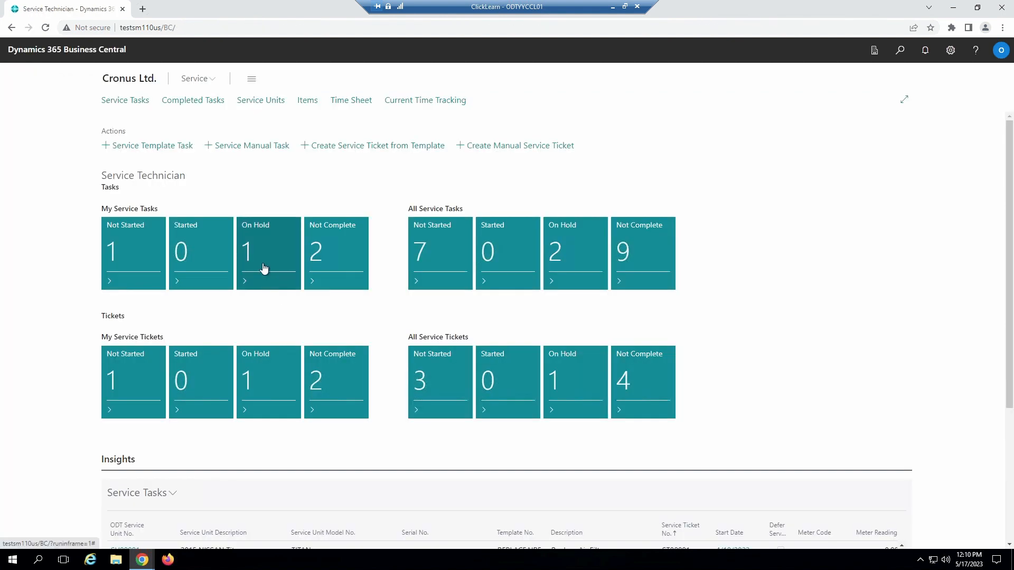
Step: Open the on-hold Replace Air Filter task and clock in without clocking out of Labor - Lube, entering a KM meter reading of 10
left_click(264, 268)
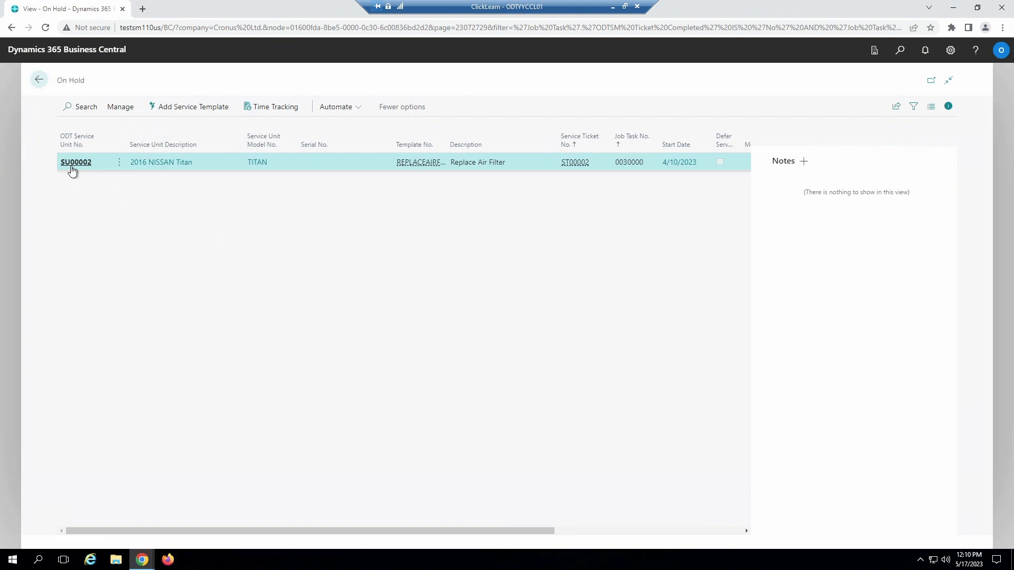
left_click(71, 165)
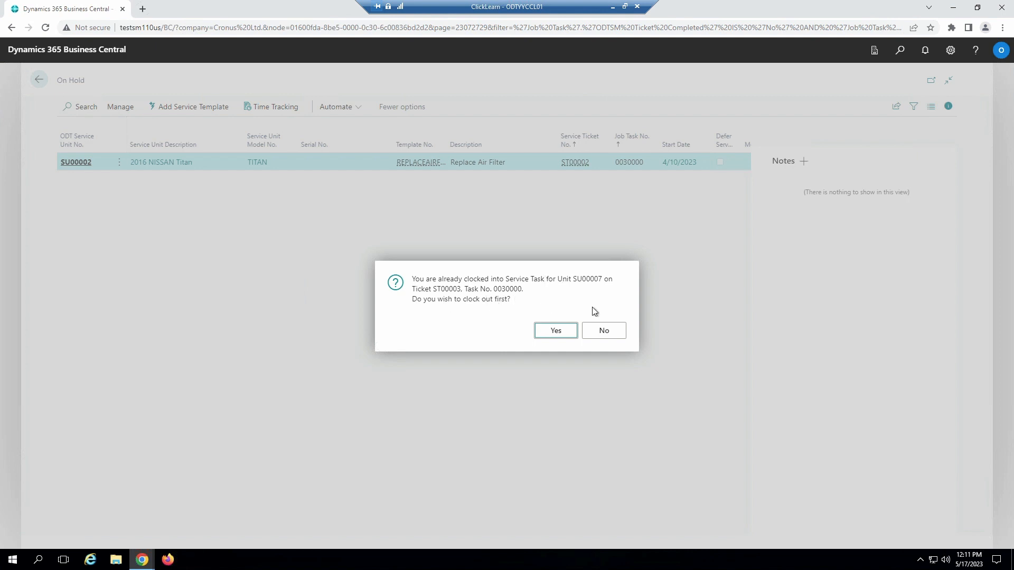
left_click(602, 328)
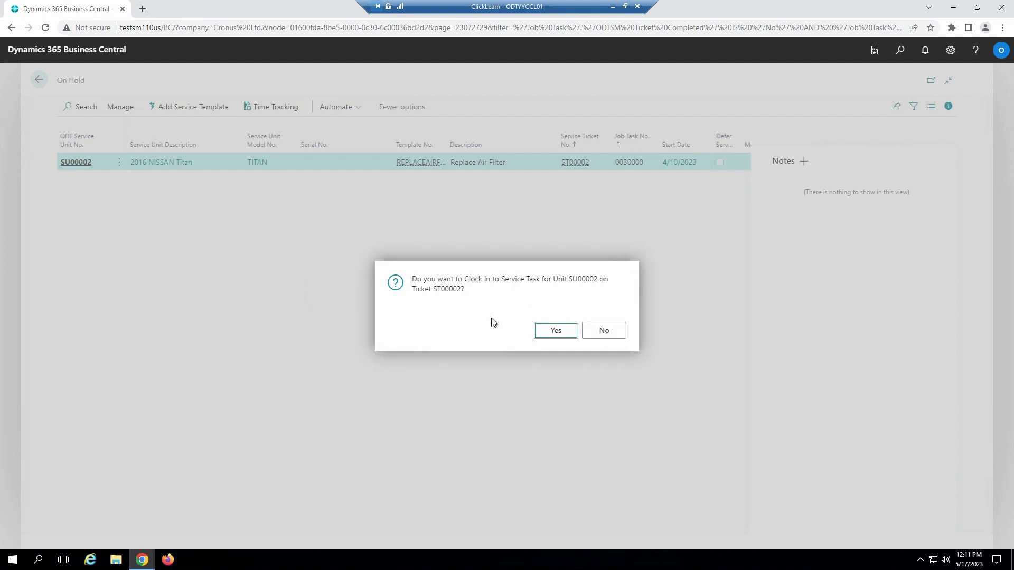
left_click(555, 331)
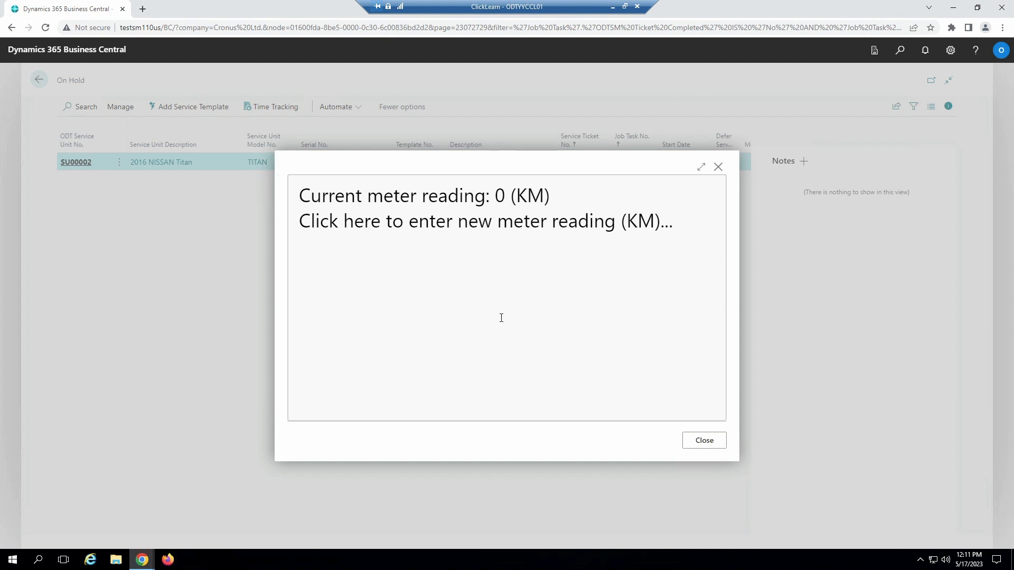
left_click(501, 318)
type("10")
left_click(702, 441)
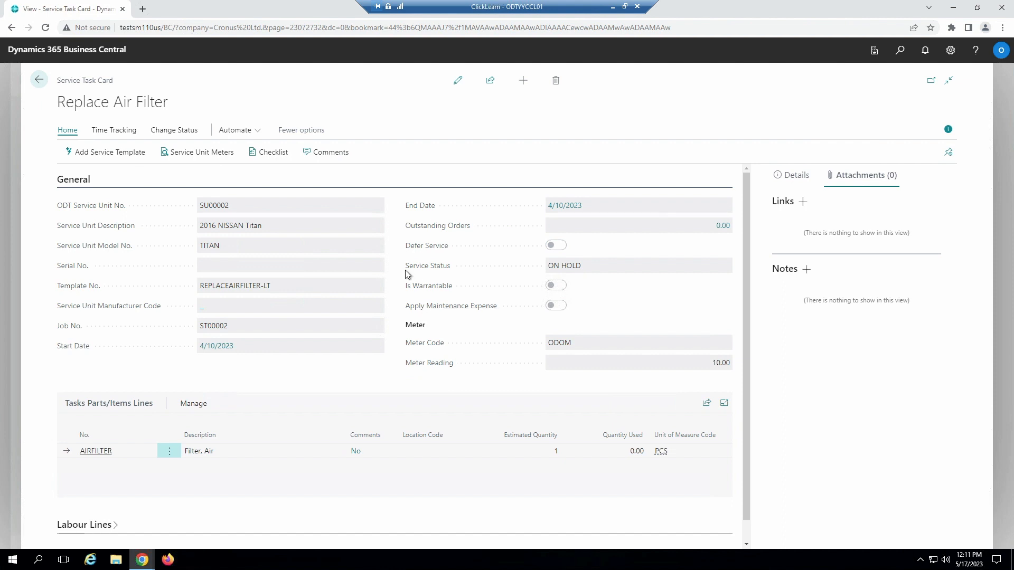
Step: Close the Replace Air Filter task card with service status ON HOLD, and return to the Service Technician home page
left_click(40, 83)
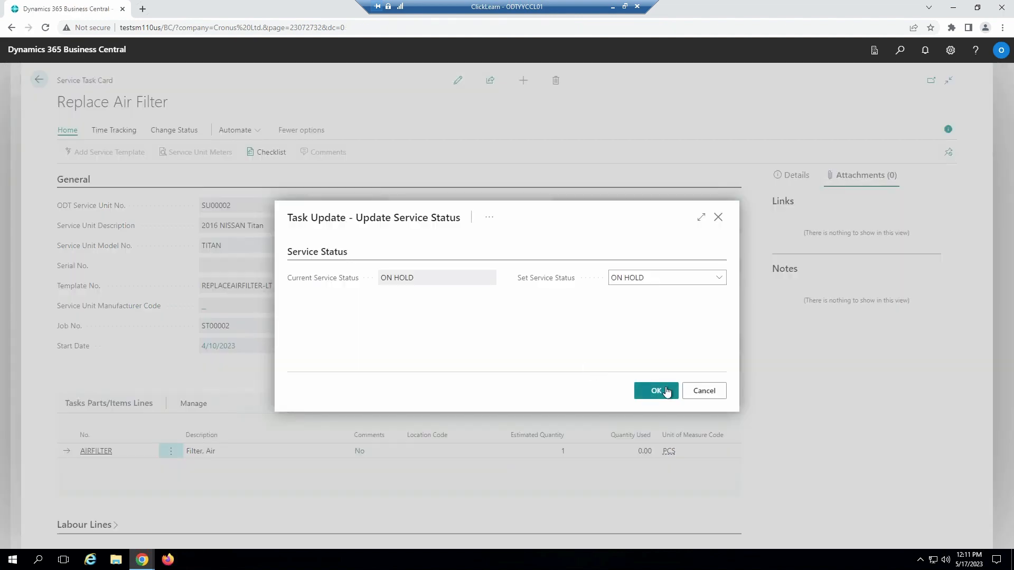
left_click(667, 390)
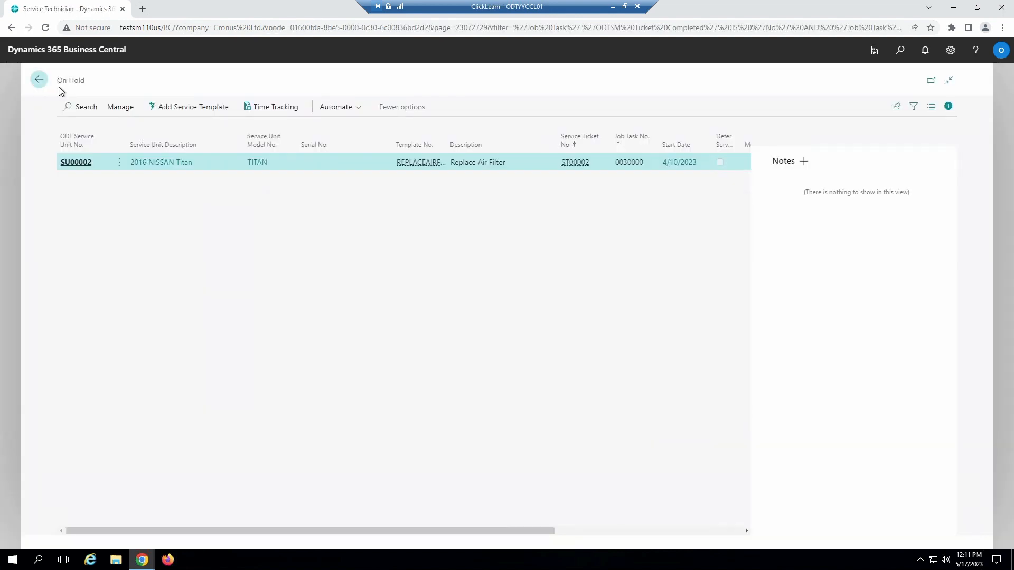
left_click(58, 89)
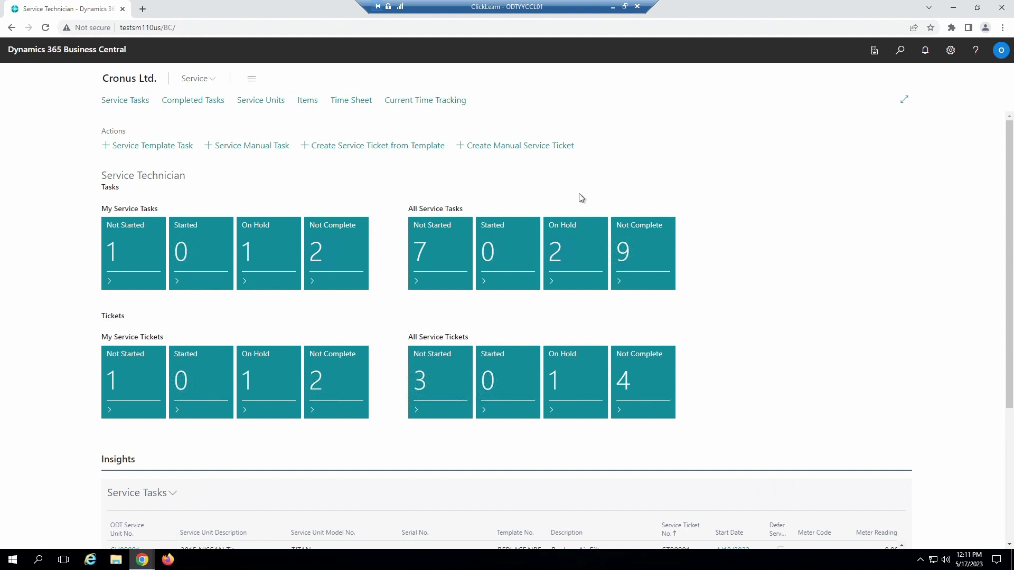
Step: Examine the clocked-in tasks and their start times in Current Time Tracking, and return to the home page
left_click(425, 101)
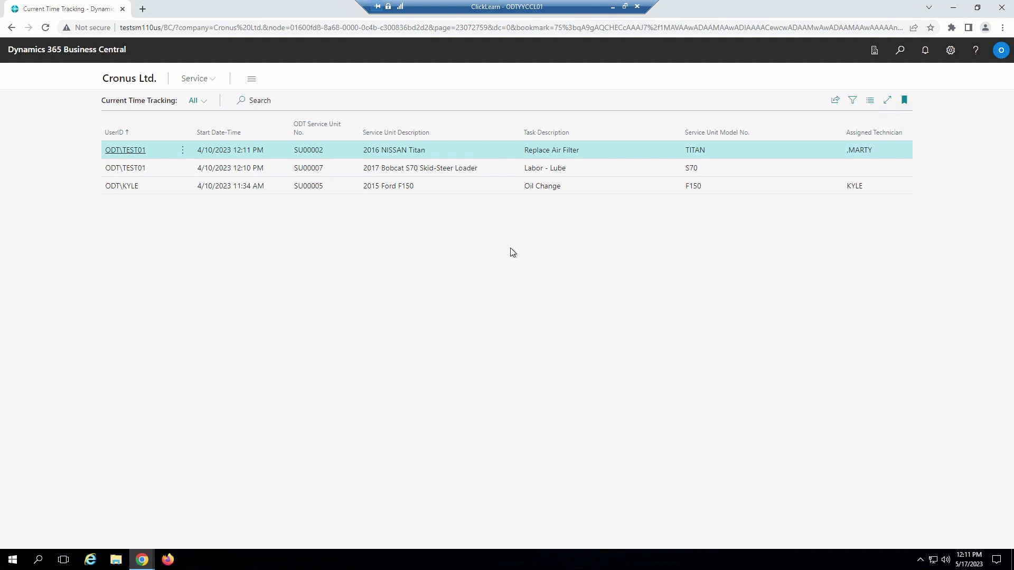
left_click(132, 80)
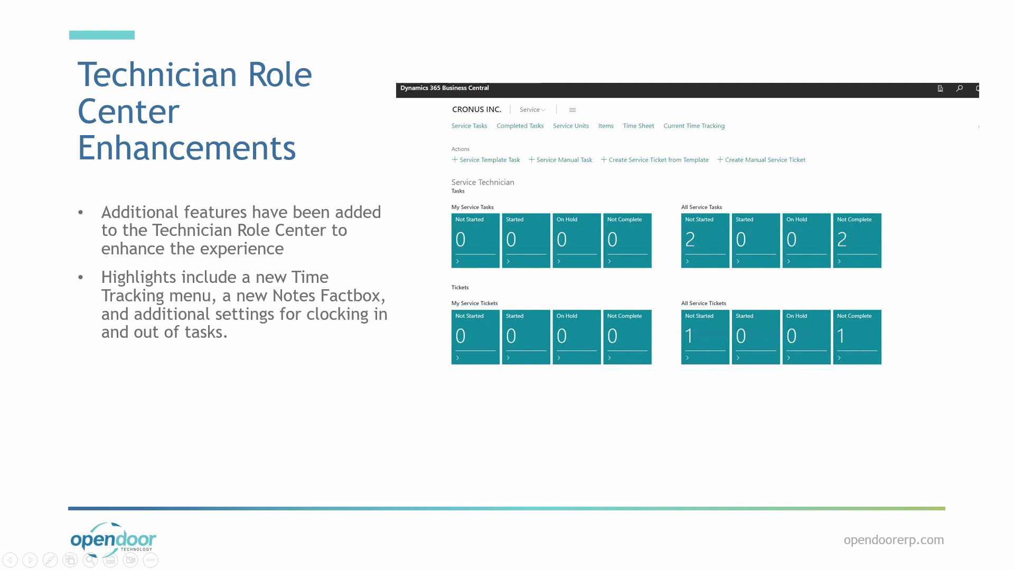
key("Right")
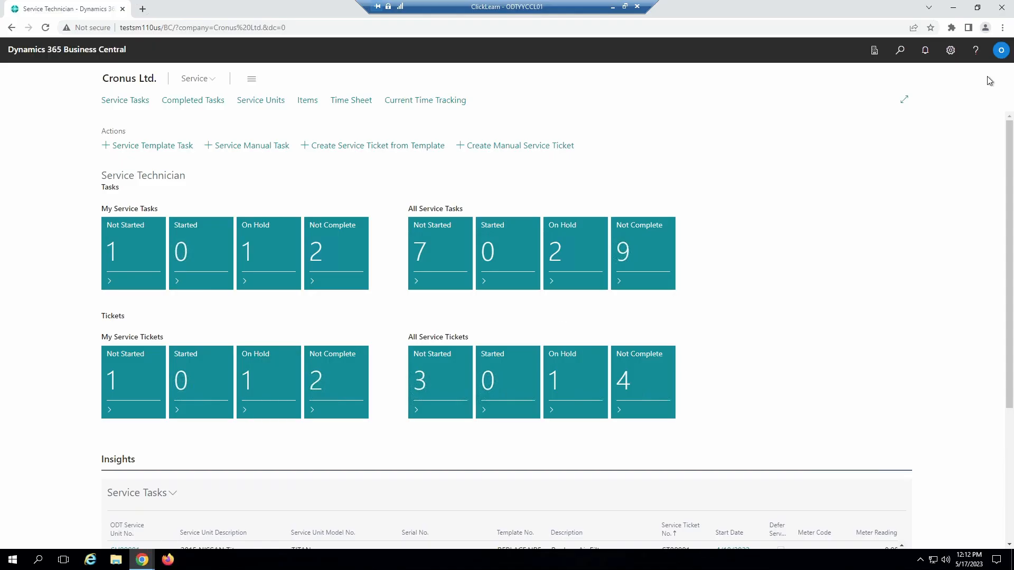
Step: Switch the user role from the service technician role center to Business Manager in My Settings
left_click(950, 63)
key("Escape")
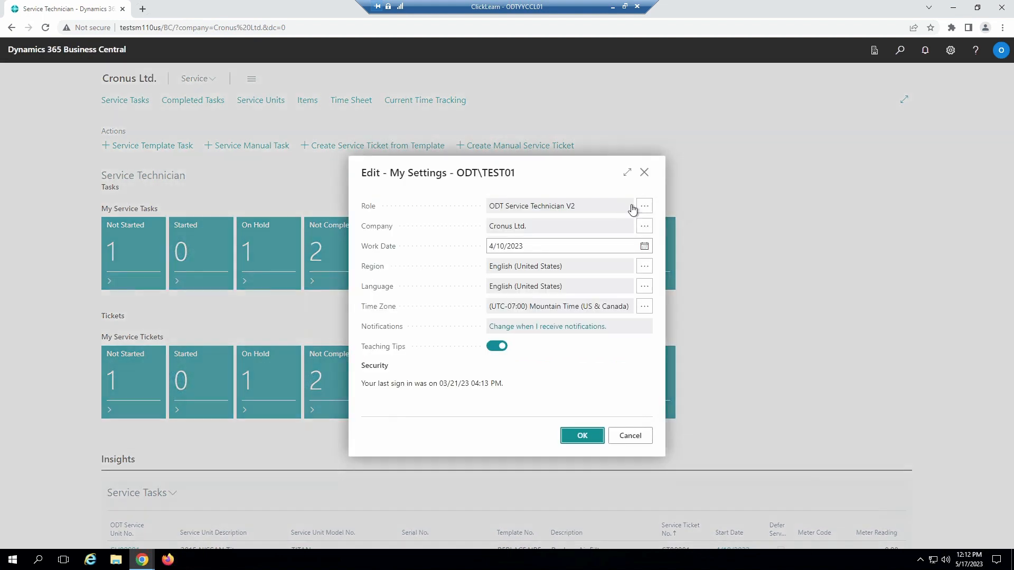
left_click(632, 207)
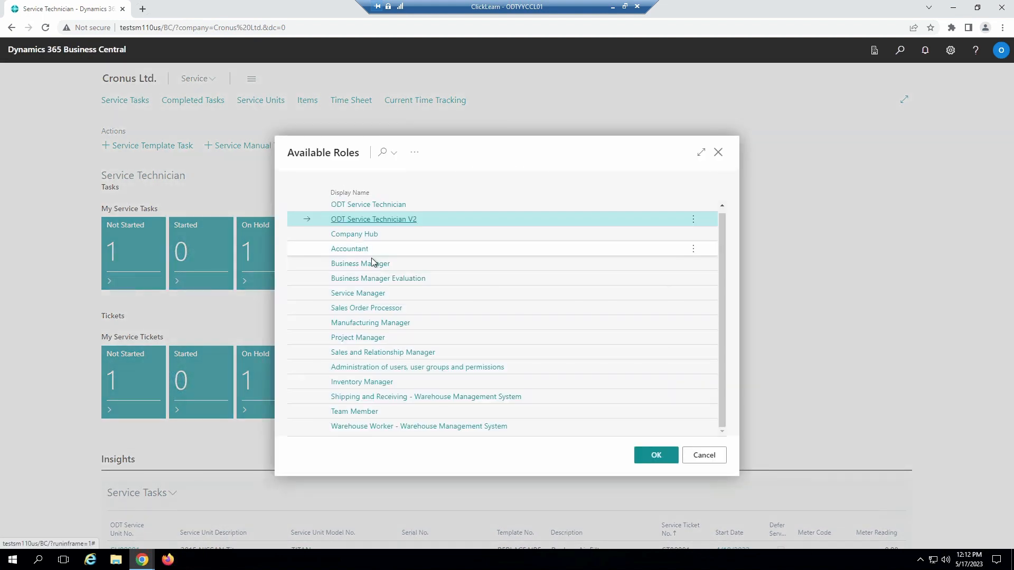
left_click(528, 264)
left_click(656, 455)
left_click(582, 436)
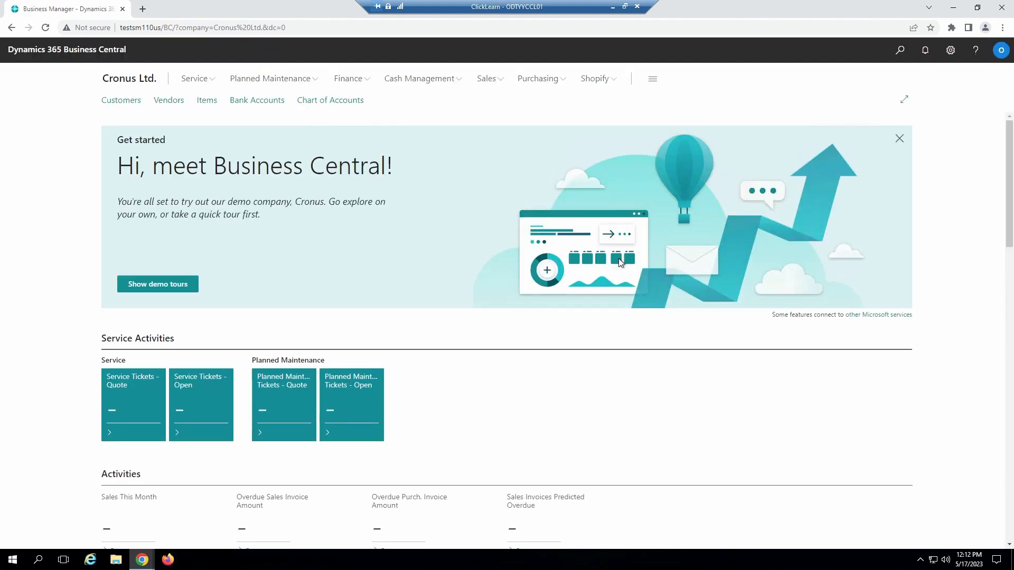
Step: Search for "work tem", open Workflow Templates, and examine the templates in the ODT WorkFlow category
left_click(904, 56)
type("work")
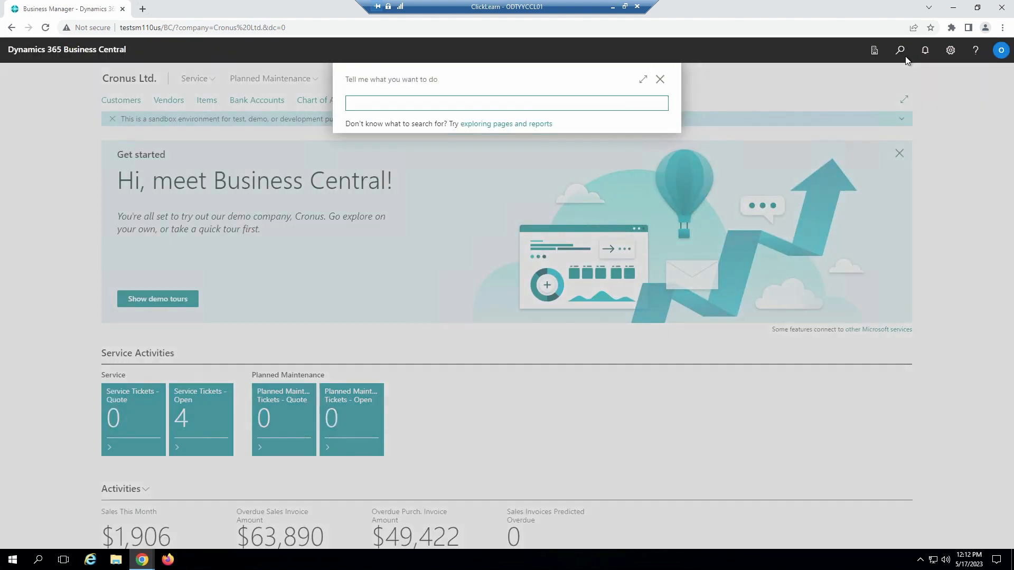
type(" tem")
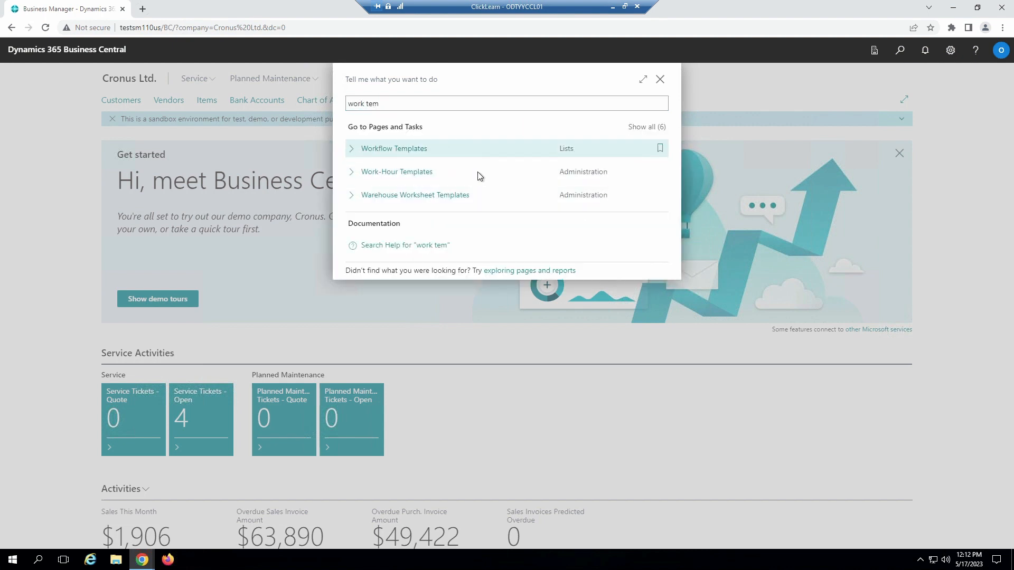
key("Return")
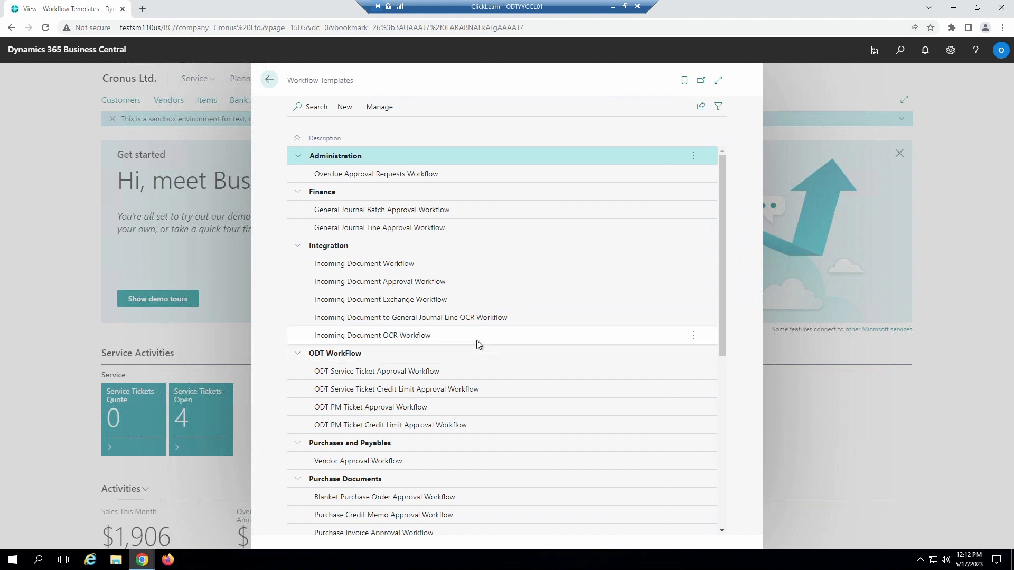
scroll(435, 341, "down", 2)
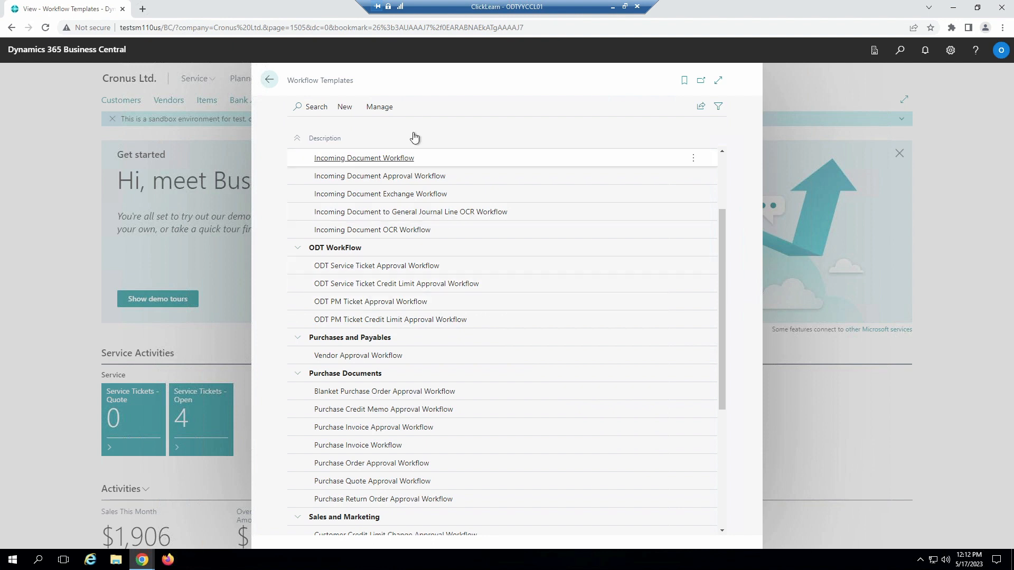
Step: Close the workflow templates, search for "work", and open the Workflows list
left_click(269, 79)
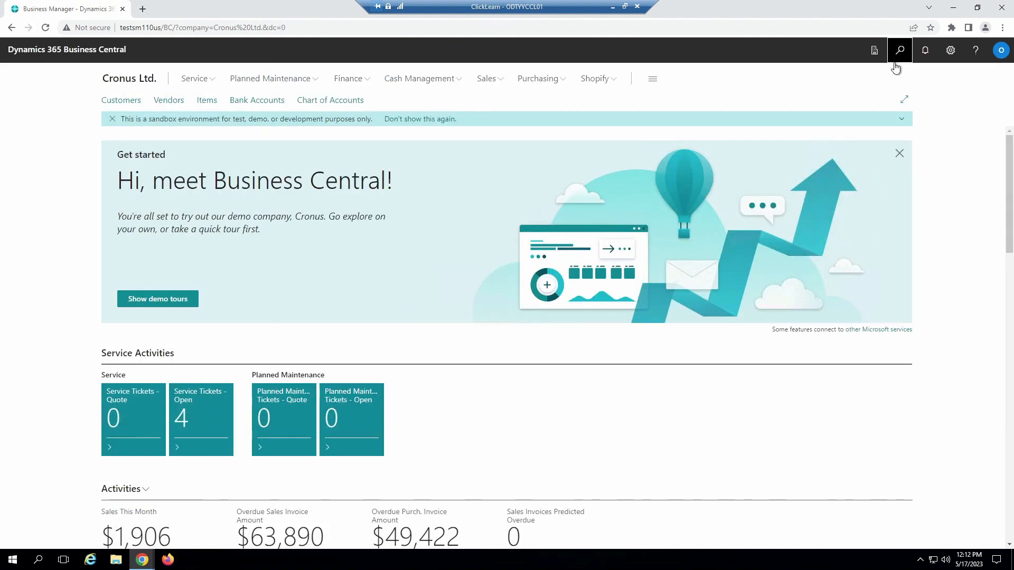
left_click(895, 62)
type("work")
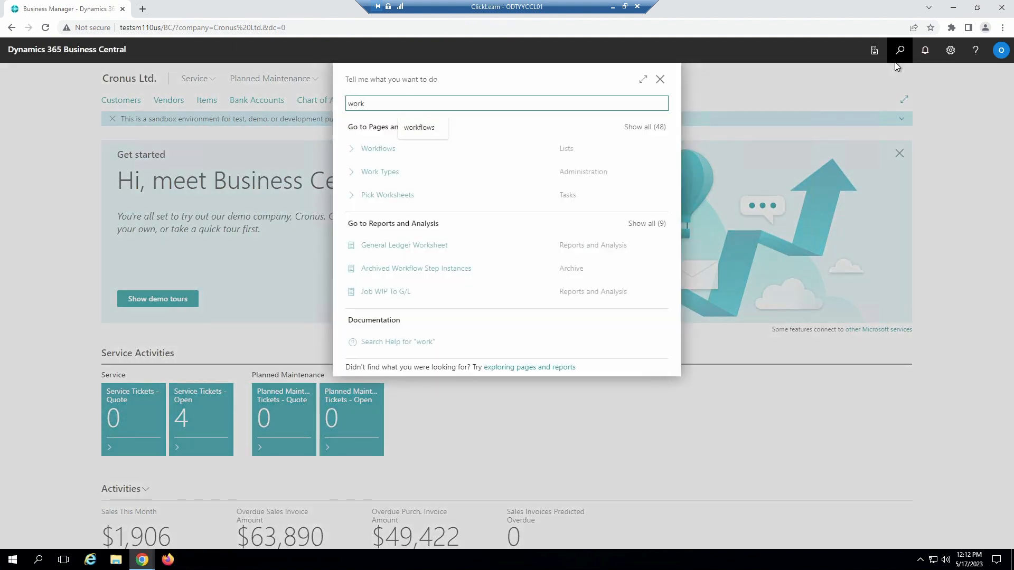
left_click(474, 148)
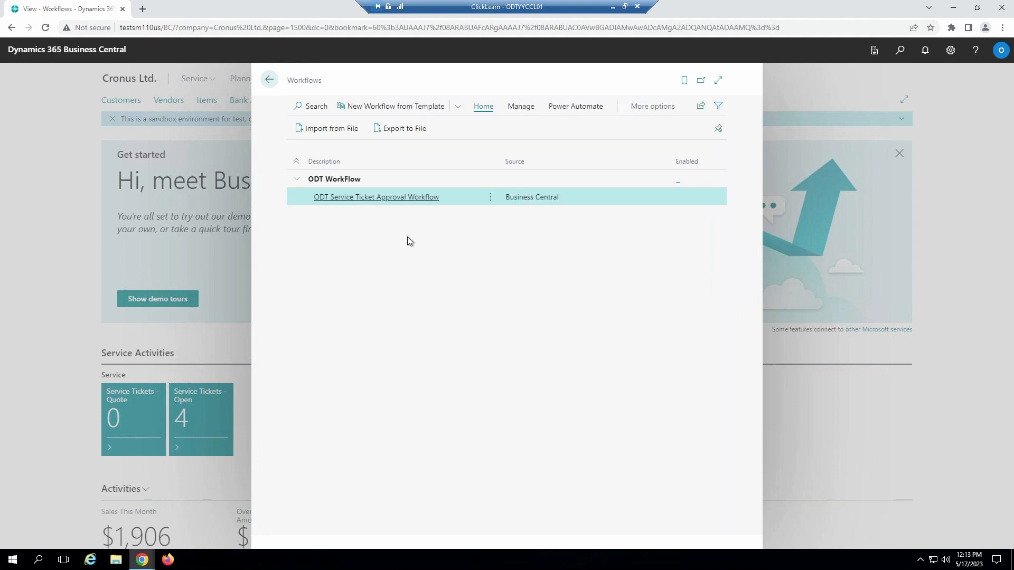
Step: Enable the ODT Service Ticket Approval Workflow and return to the home page
left_click(391, 198)
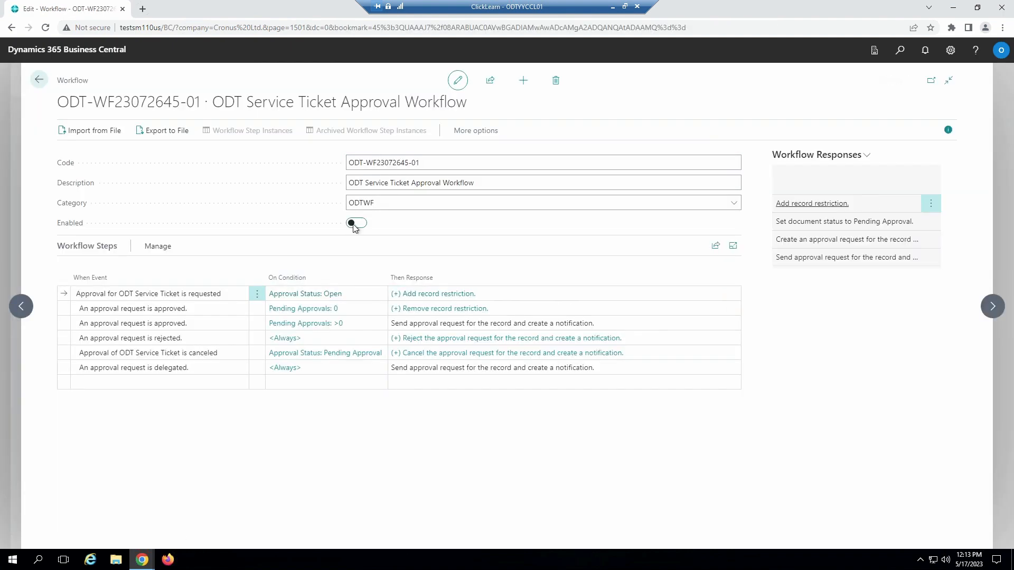
left_click(354, 223)
left_click(40, 82)
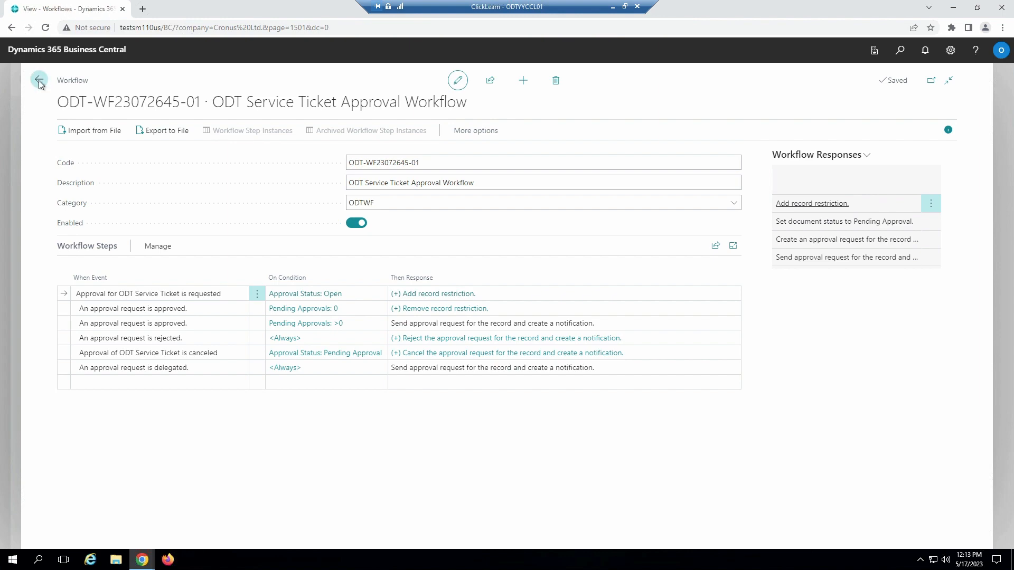
left_click(272, 84)
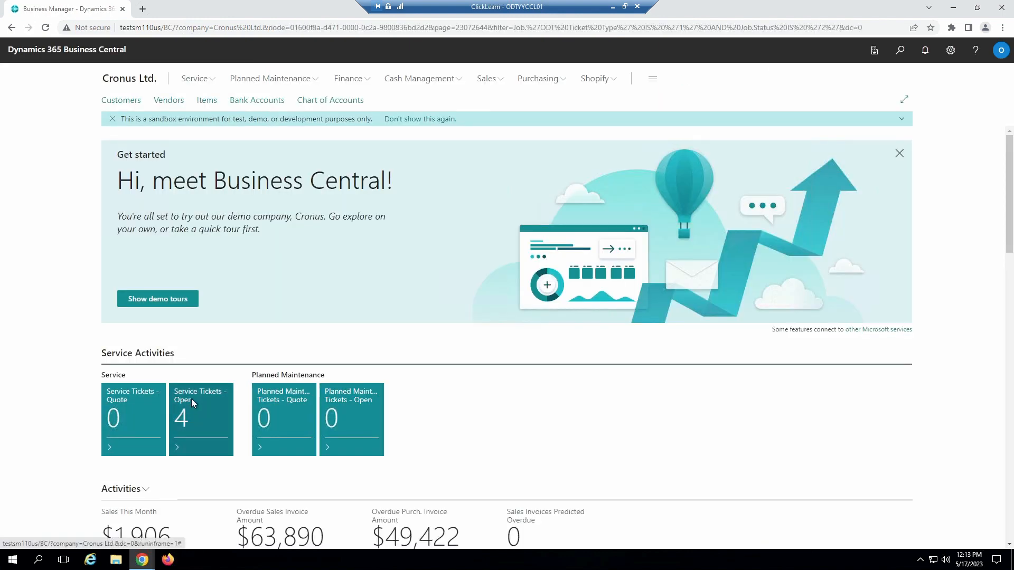
Step: Open service ticket ST00004 from the open service tickets and try to create its service sales invoice
left_click(193, 404)
left_click(322, 211)
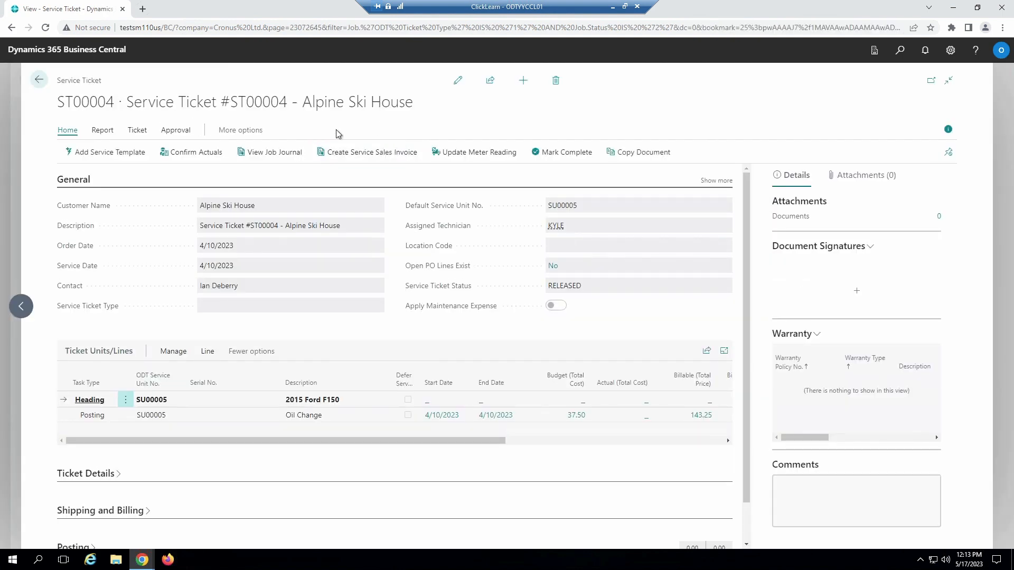
left_click(137, 130)
left_click(68, 131)
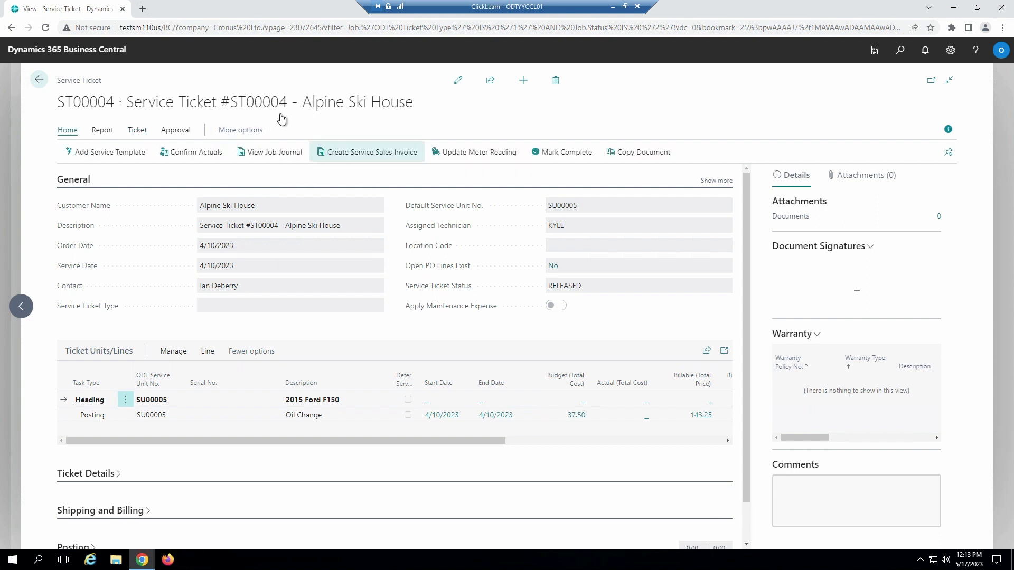
left_click(365, 158)
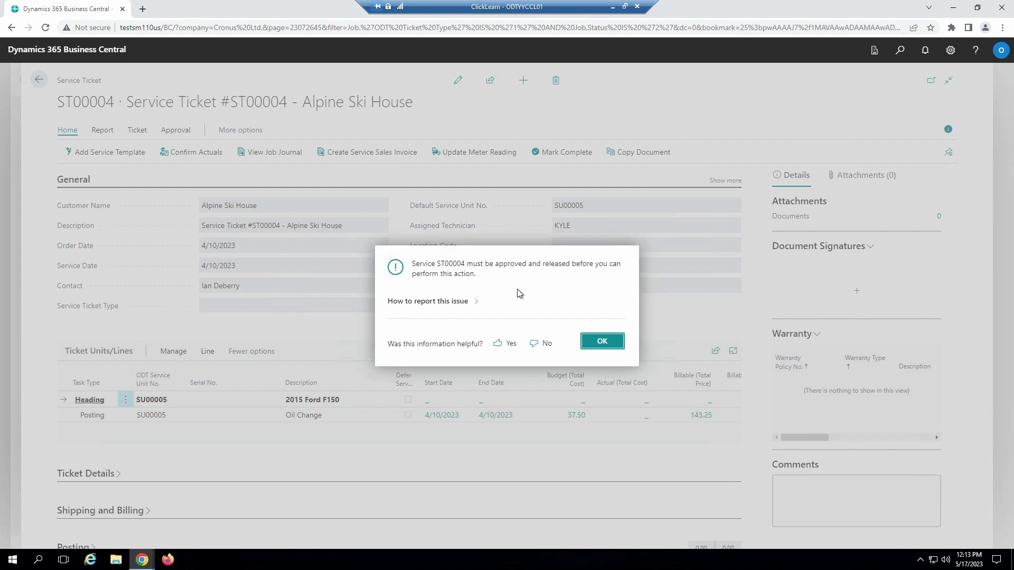
left_click(602, 341)
Step: Try to print the proforma for service ticket ST00004
left_click(95, 132)
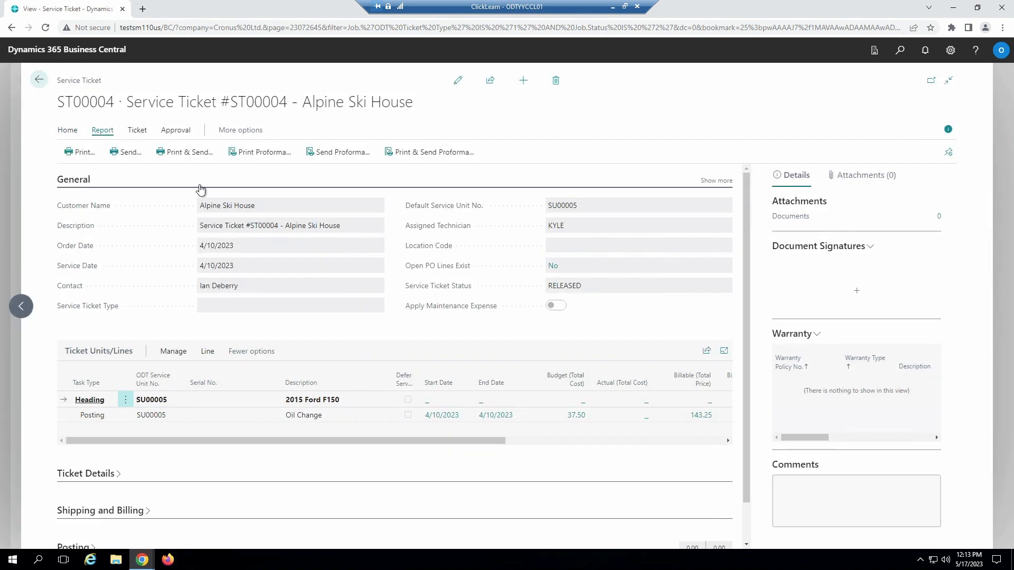
left_click(258, 158)
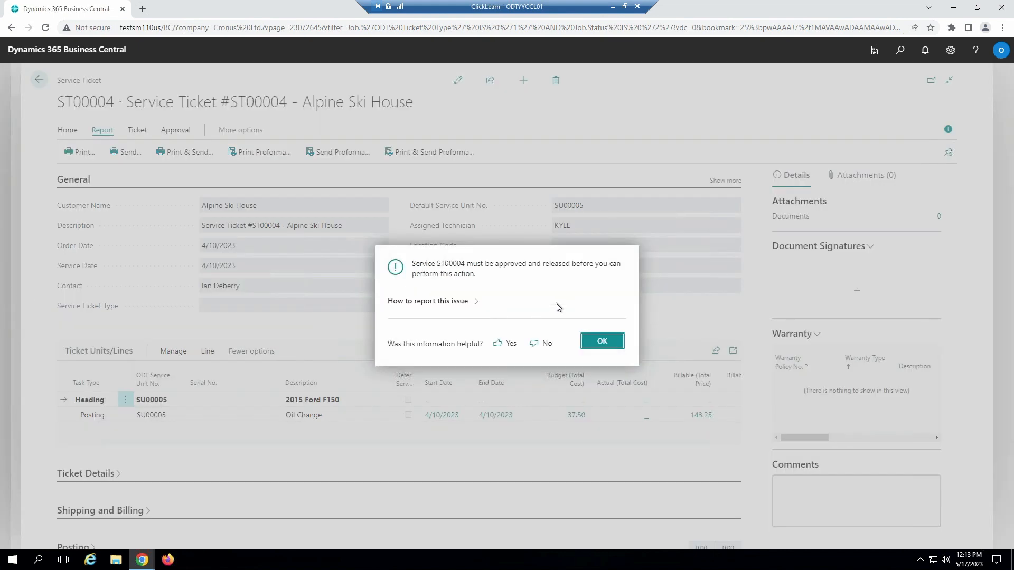
left_click(597, 338)
Step: Send an approval request for service ticket ST00004
left_click(178, 130)
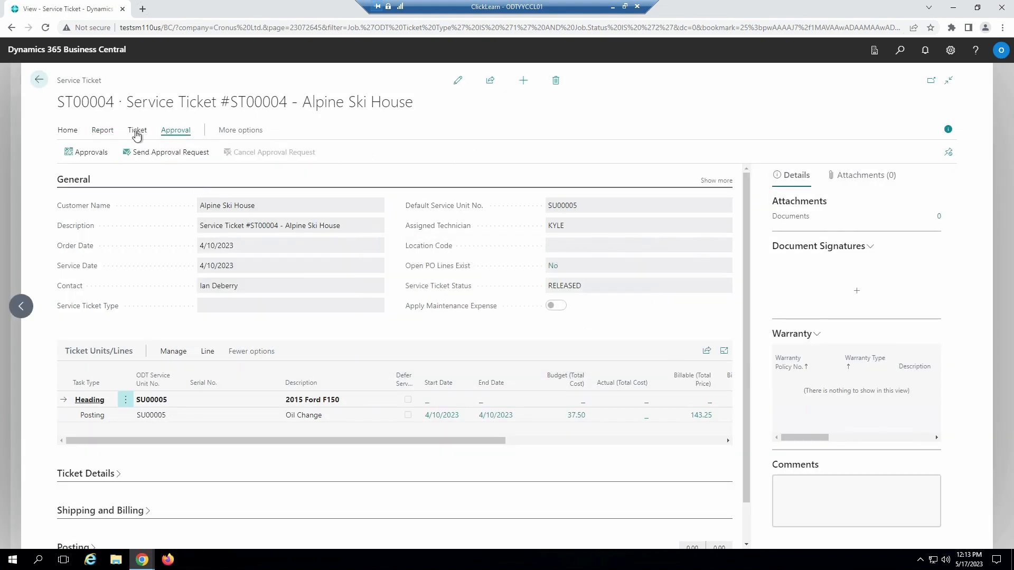
left_click(176, 154)
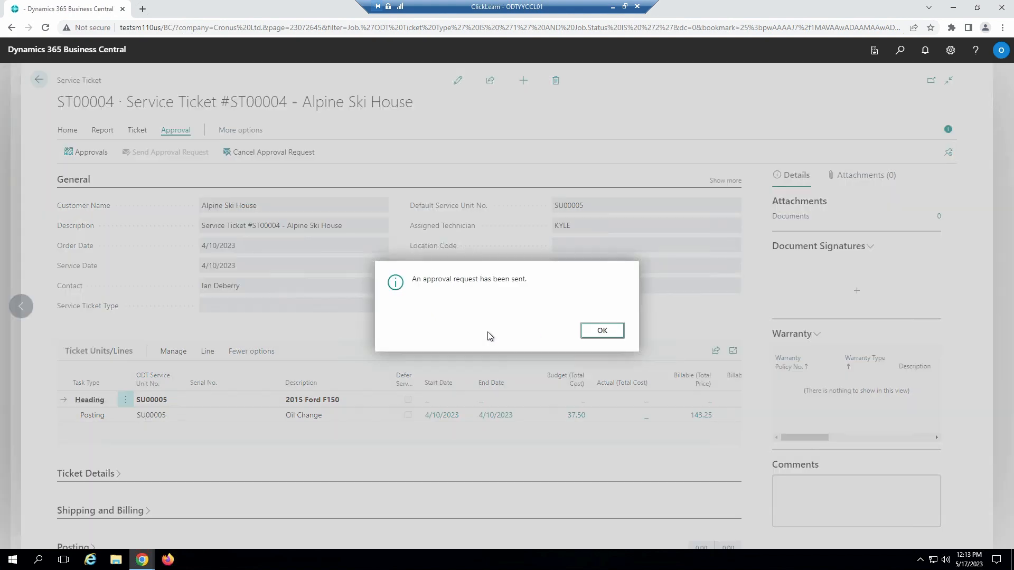
left_click(598, 331)
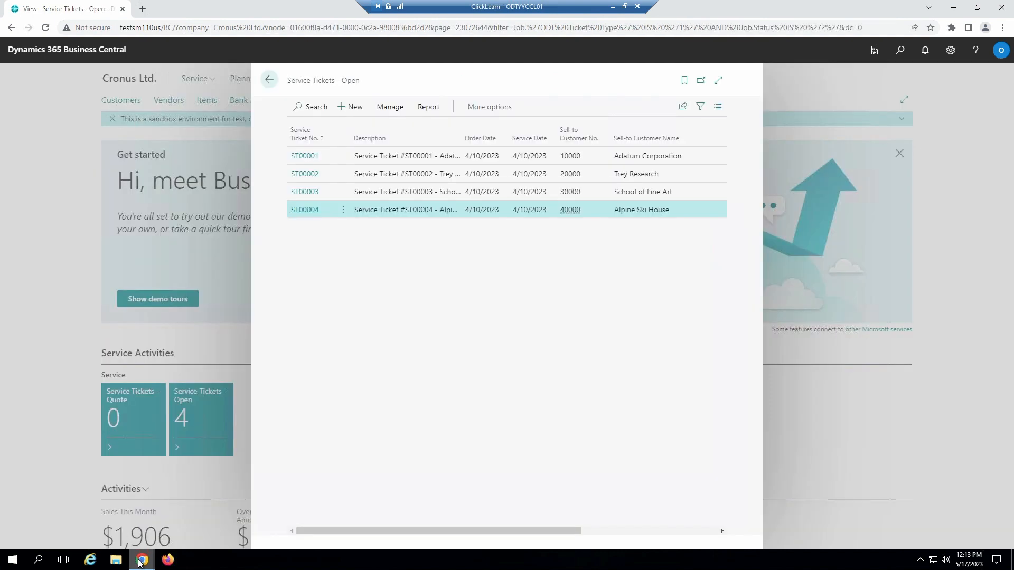
Step: Switch to the browser window showing the Visual Resource Scheduler, return to its home page, and open Requests to Approve
mouse_move(141, 559)
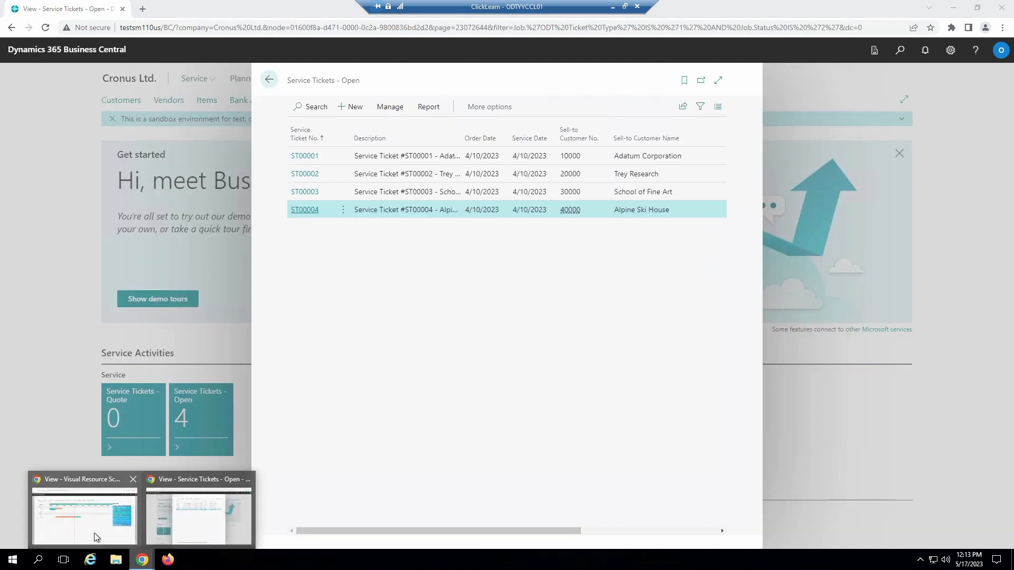
left_click(94, 533)
left_click(38, 97)
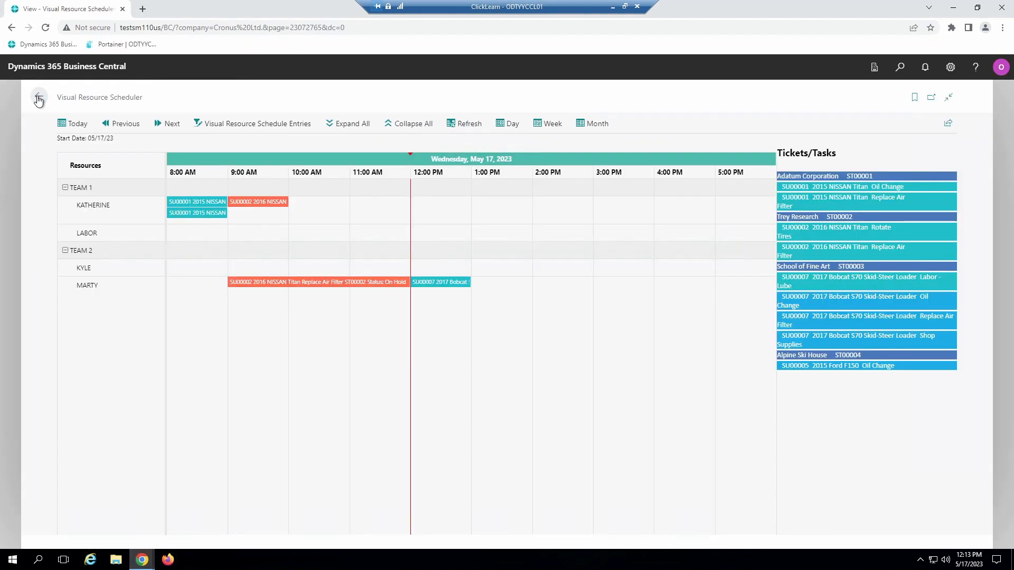
scroll(586, 415, "down", 7)
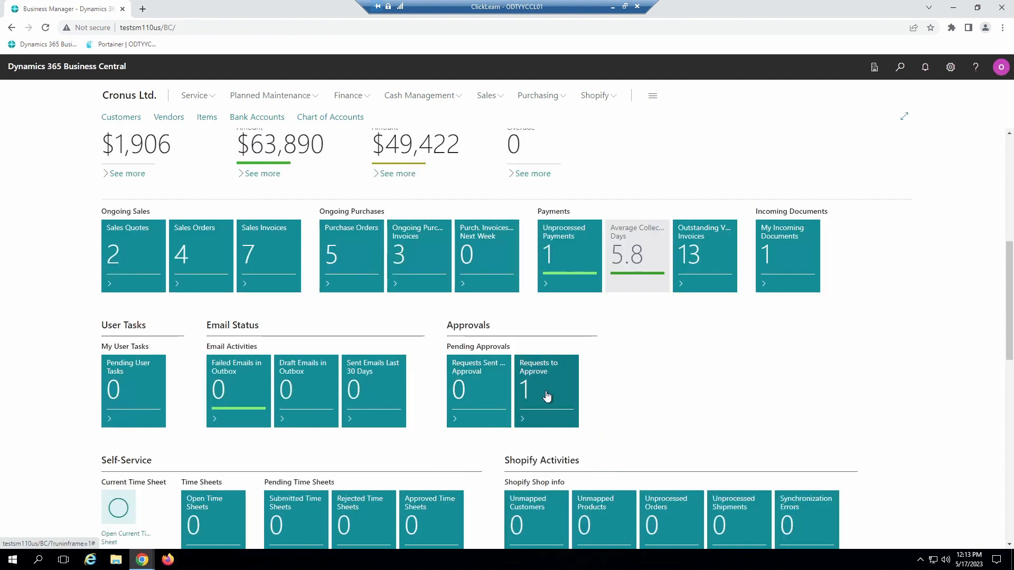
left_click(546, 394)
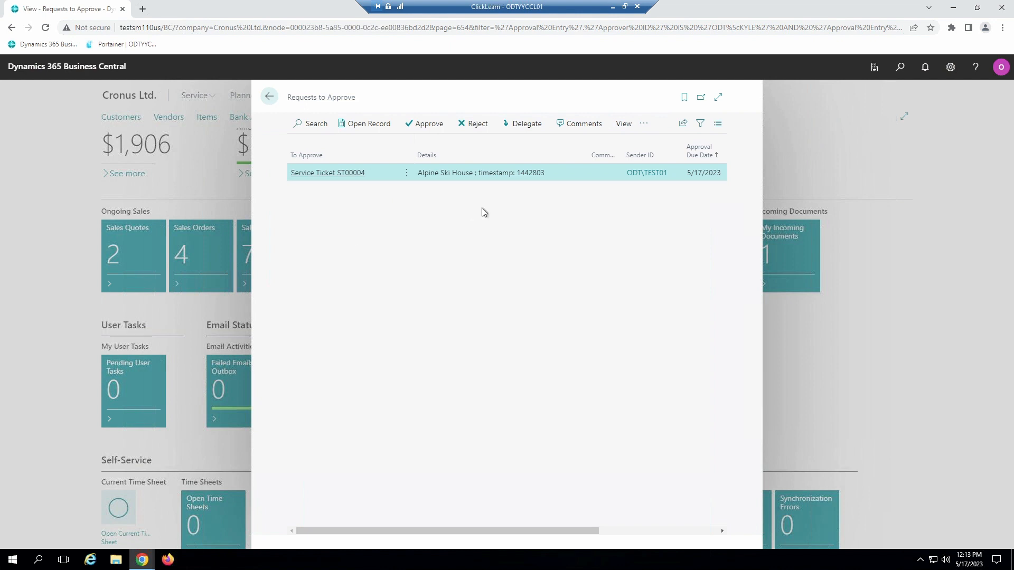
Step: Open the Service Ticket ST00004 record from its approval request and approve it
left_click(362, 135)
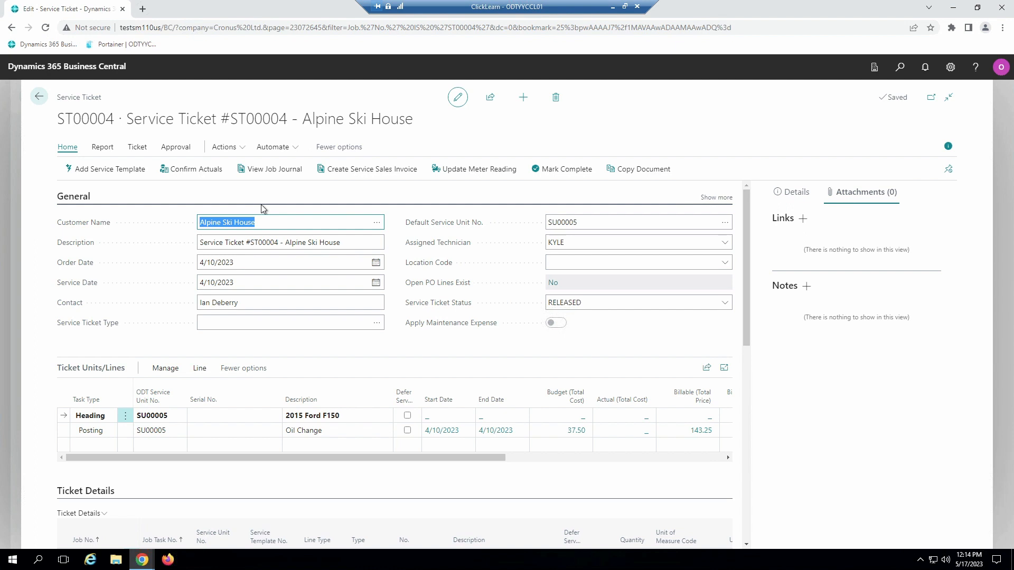
left_click(179, 143)
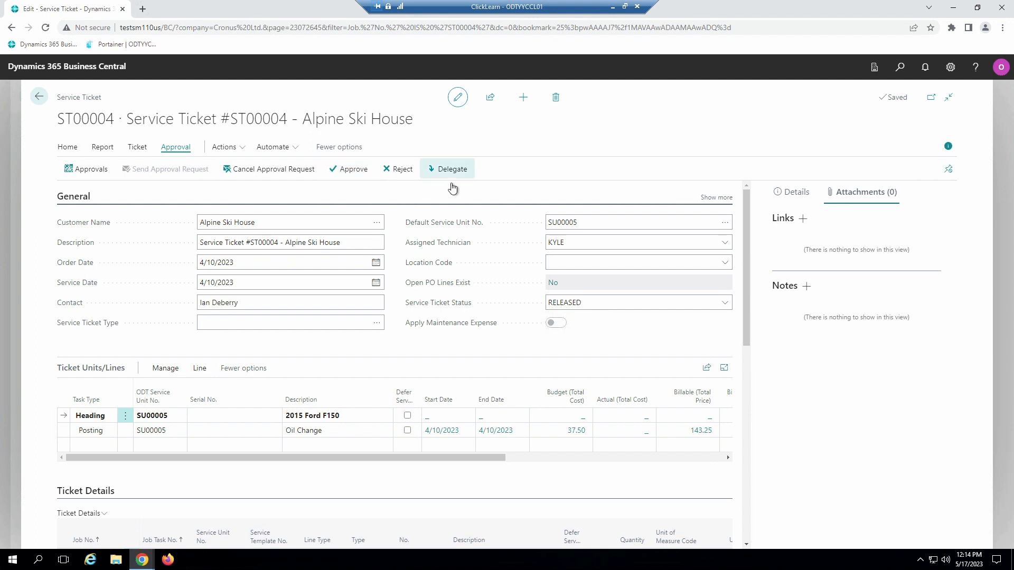
left_click(347, 178)
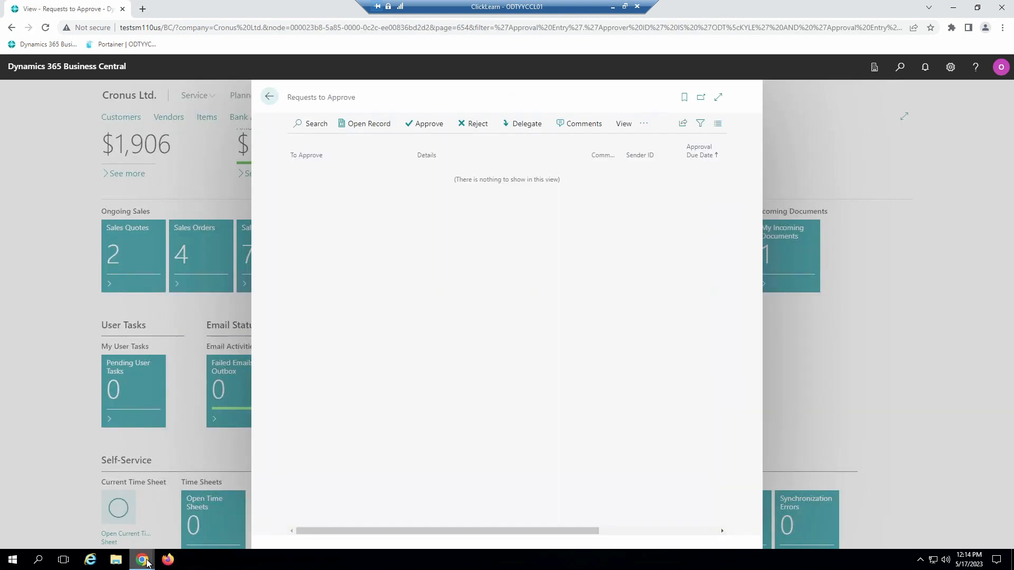
Step: Switch back to the Service Tickets - Open window, reopen ticket ST00004, and create its service sales invoice
mouse_move(151, 559)
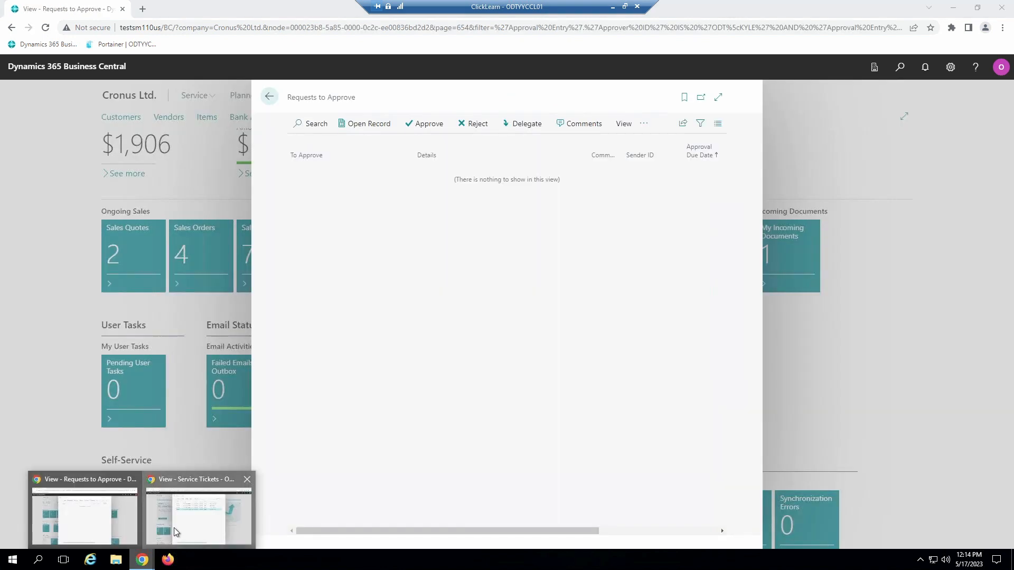
left_click(173, 528)
left_click(302, 210)
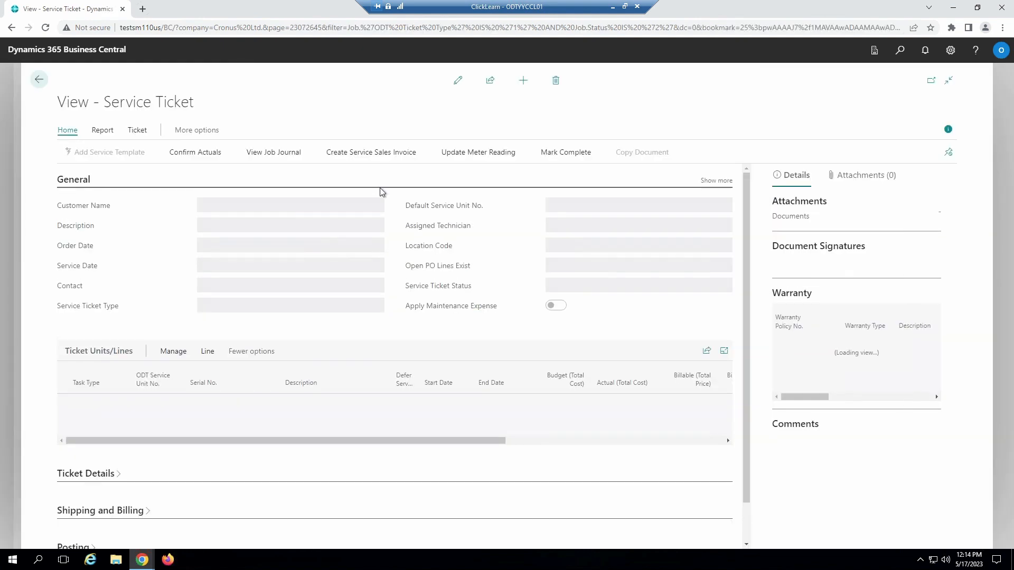
left_click(376, 155)
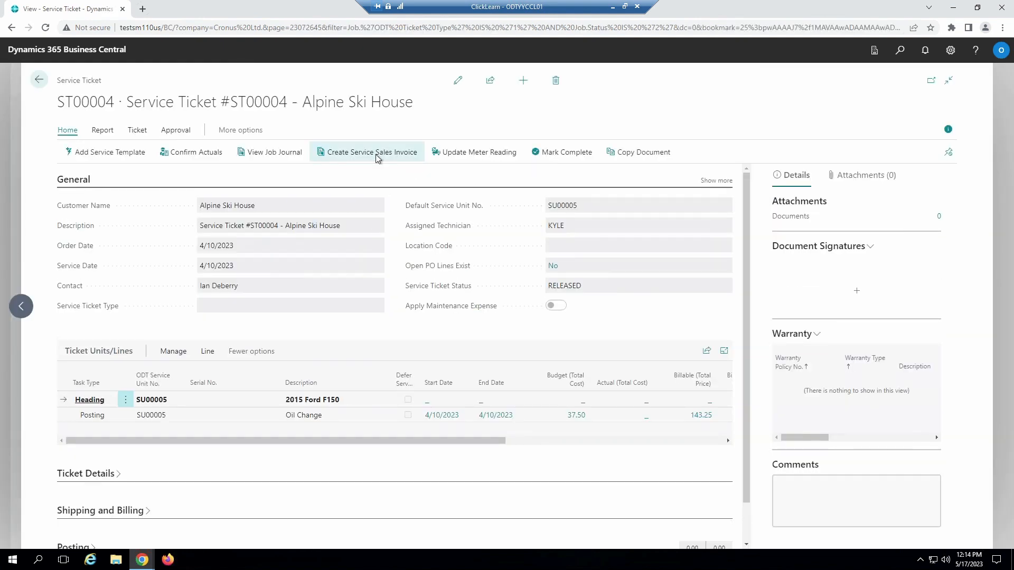